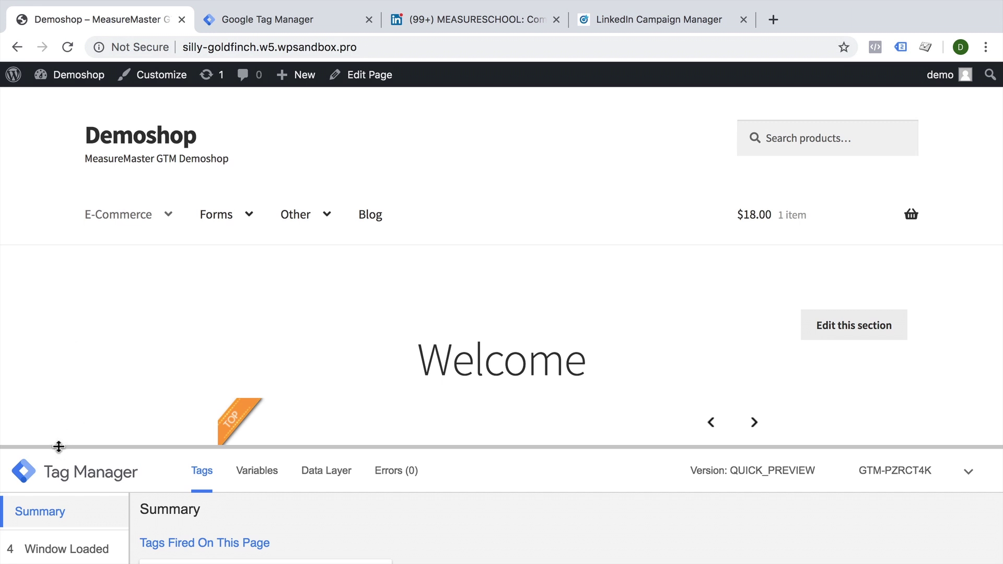
# Resize the GTM debug pane and switch to the MEASURESCHOOL LinkedIn company page
pyautogui.moveTo(59, 446); pyautogui.dragTo(43, 463)
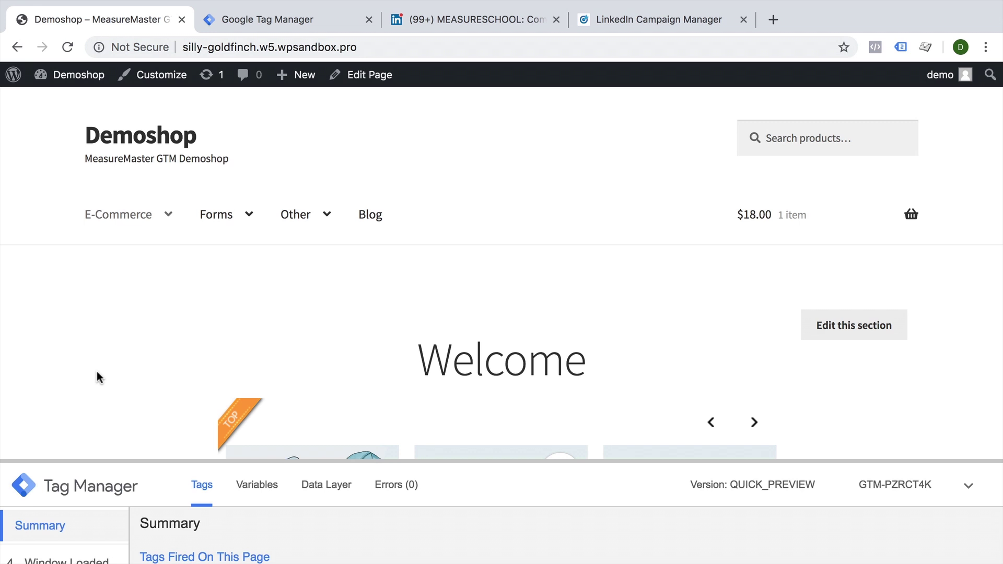
pyautogui.click(461, 23)
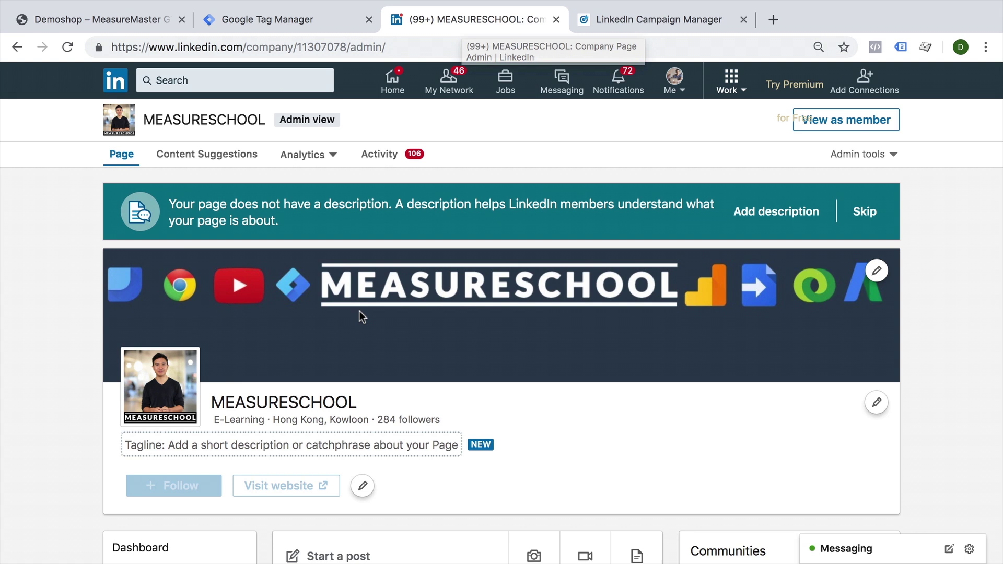
# Open Campaign Manager from Work > Advertise and enter the Demo Shop ad account
pyautogui.click(730, 83)
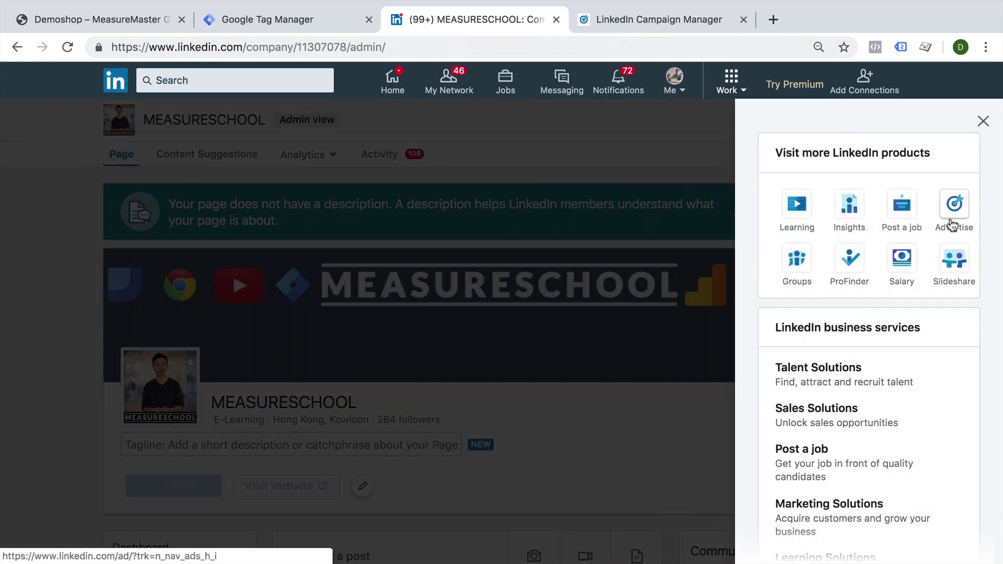
pyautogui.click(951, 216)
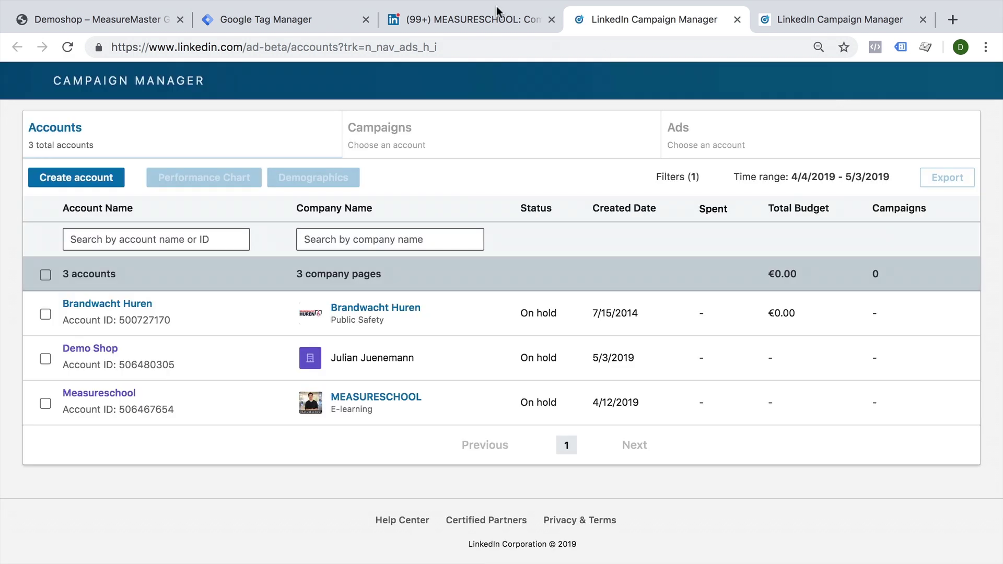
pyautogui.click(777, 15)
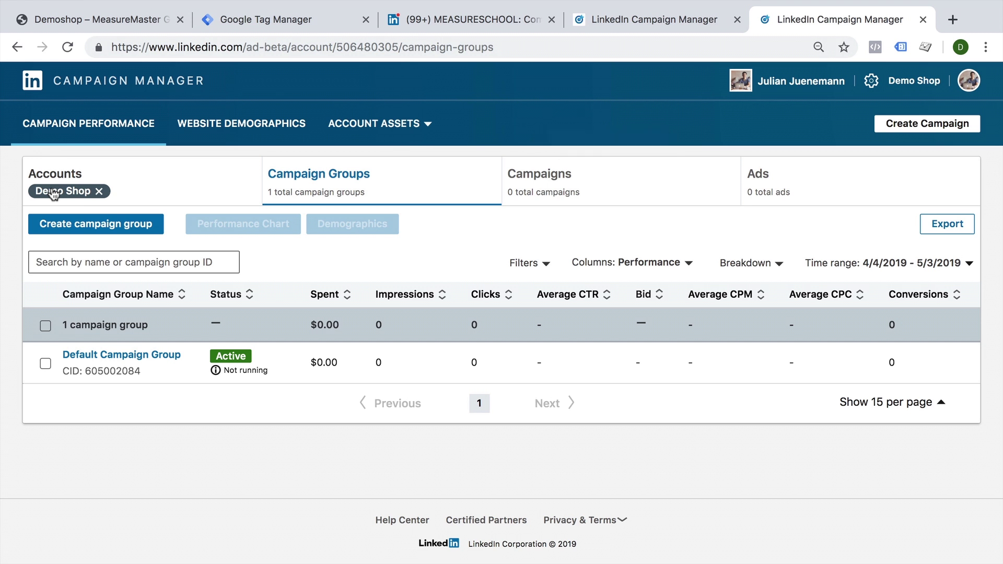
# Open Account Assets > Insight Tag website tracking, then cancel the Add domain dialog
pyautogui.click(392, 134)
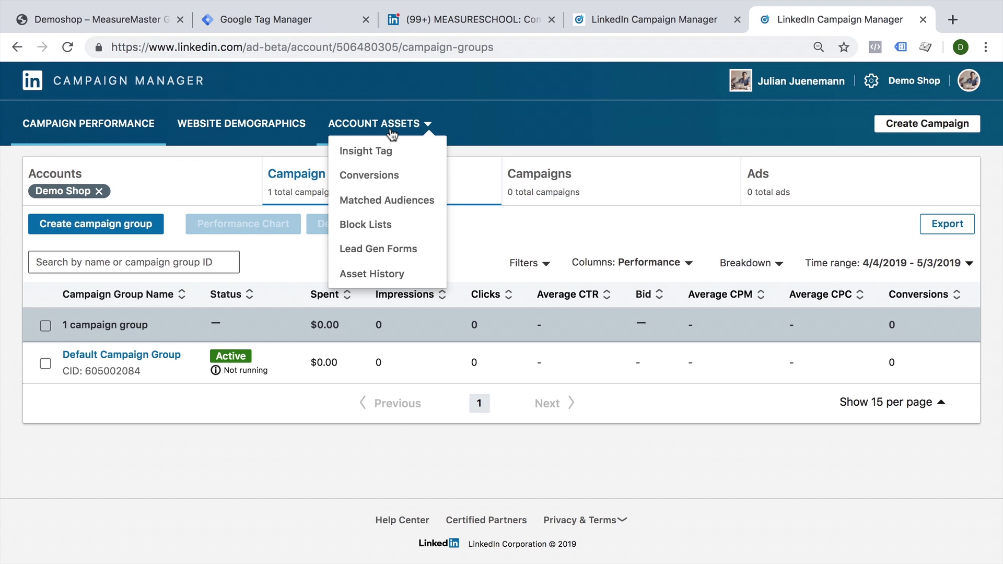
pyautogui.click(372, 153)
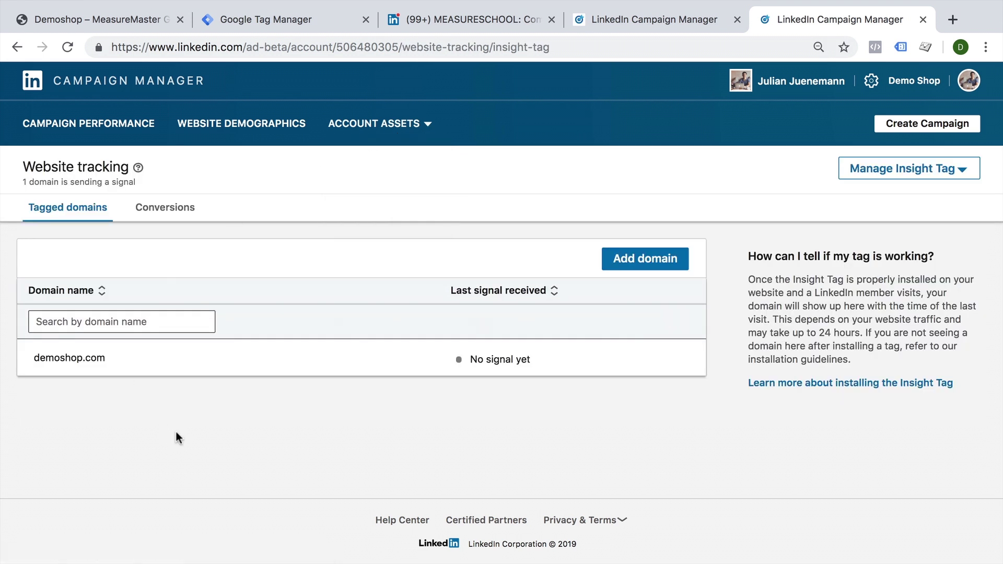
pyautogui.click(680, 257)
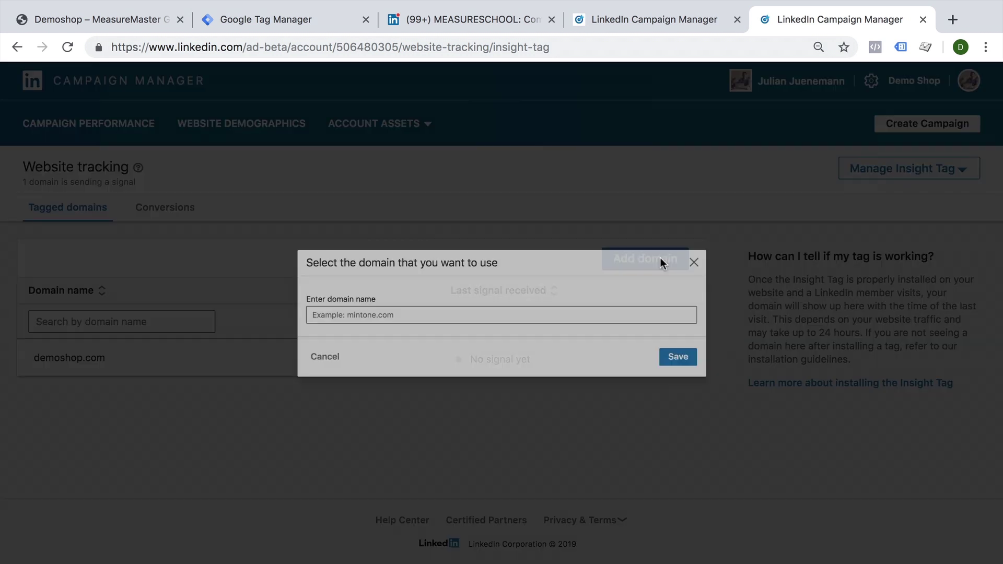
pyautogui.click(378, 311)
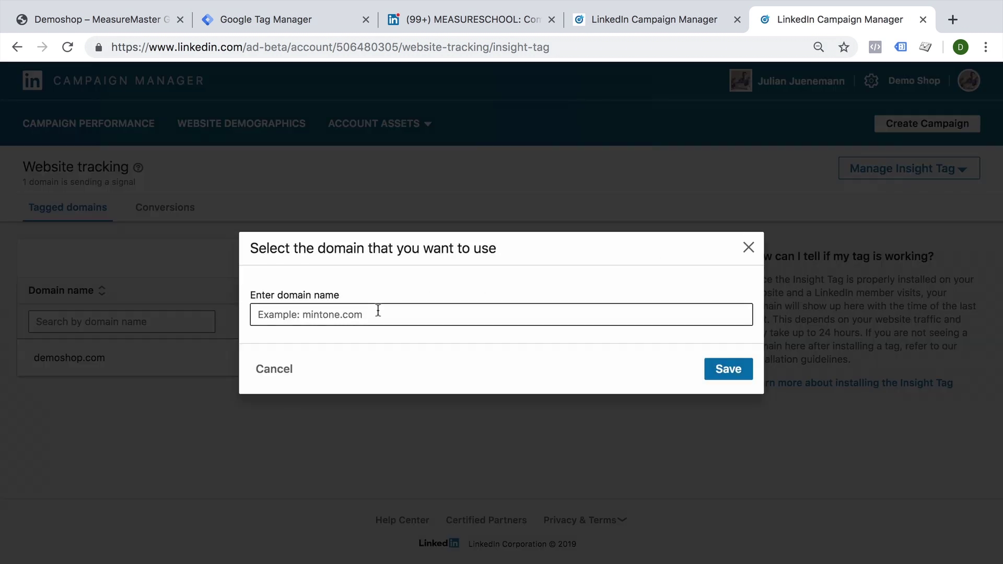
pyautogui.click(748, 247)
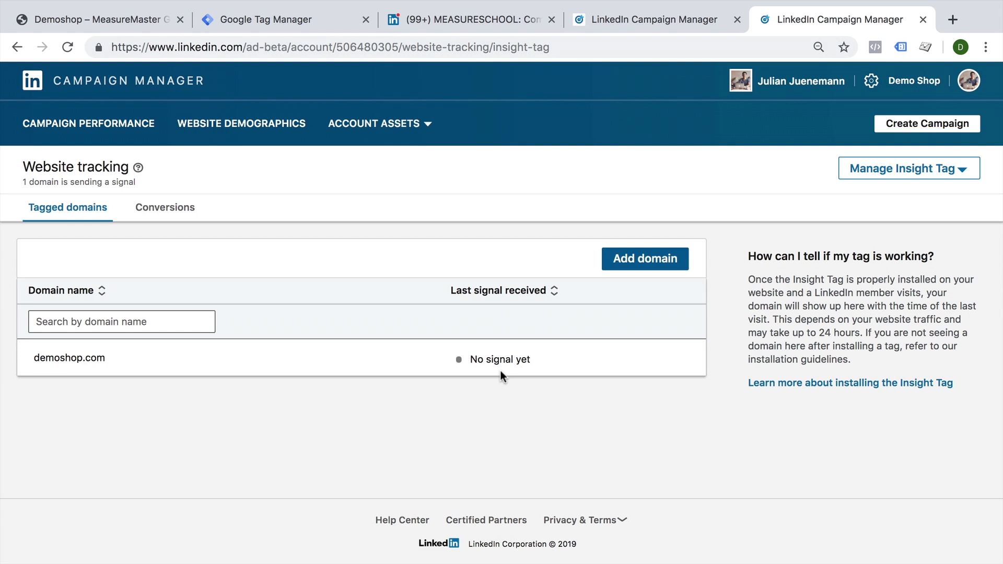
# Copy the Insight Tag code from the 'I will install the tag myself' option
pyautogui.click(888, 171)
pyautogui.click(856, 204)
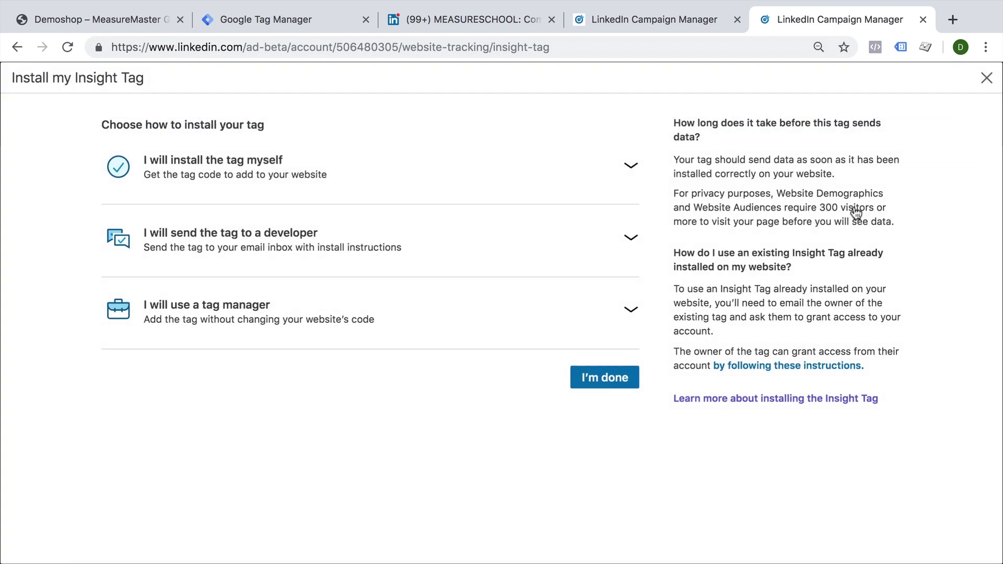
pyautogui.click(632, 168)
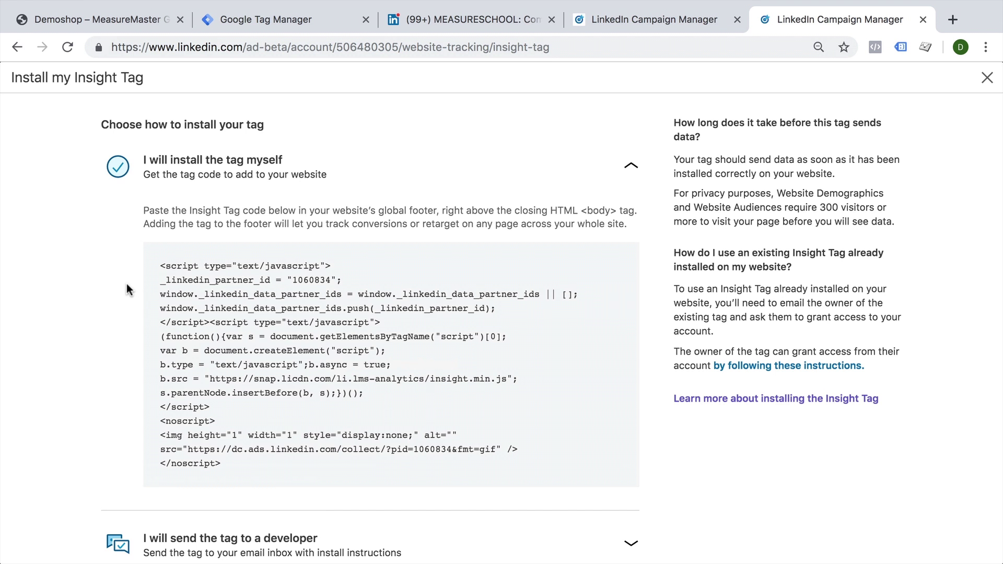
pyautogui.moveTo(294, 290)
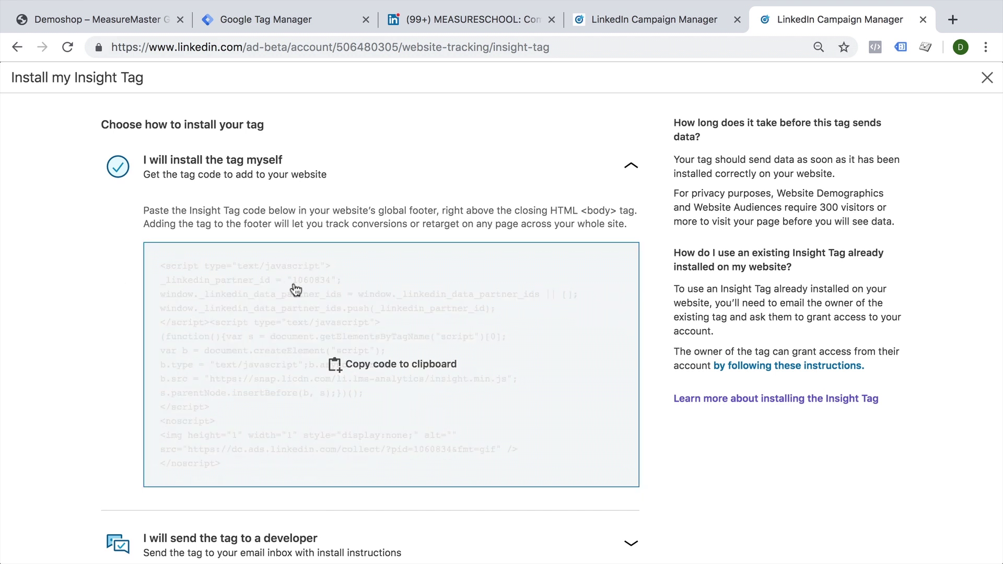
pyautogui.click(325, 290)
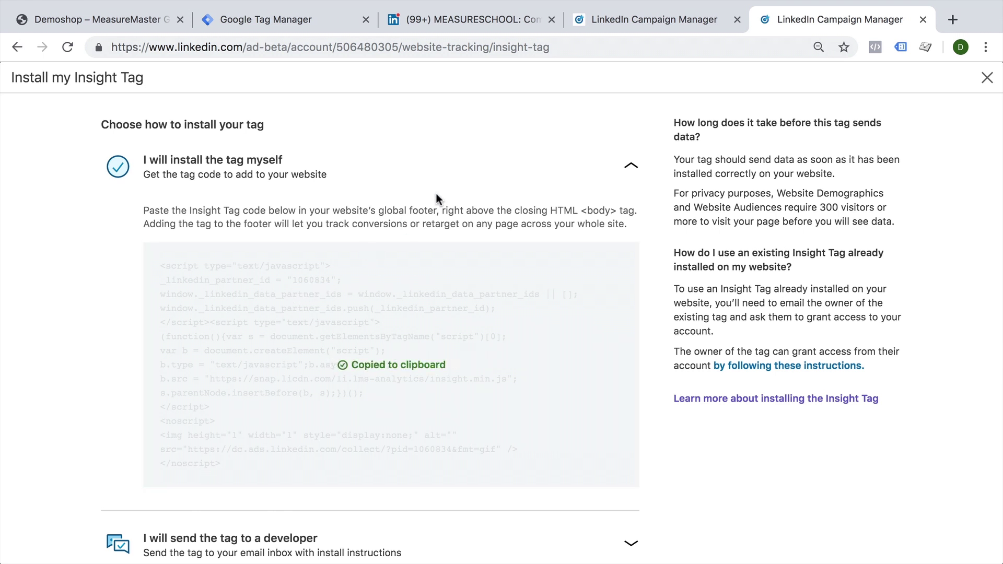
# Paste the tag code into the DevTools console and select partner ID 1060834
pyautogui.press('super+alt+j')
pyautogui.click(129, 337)
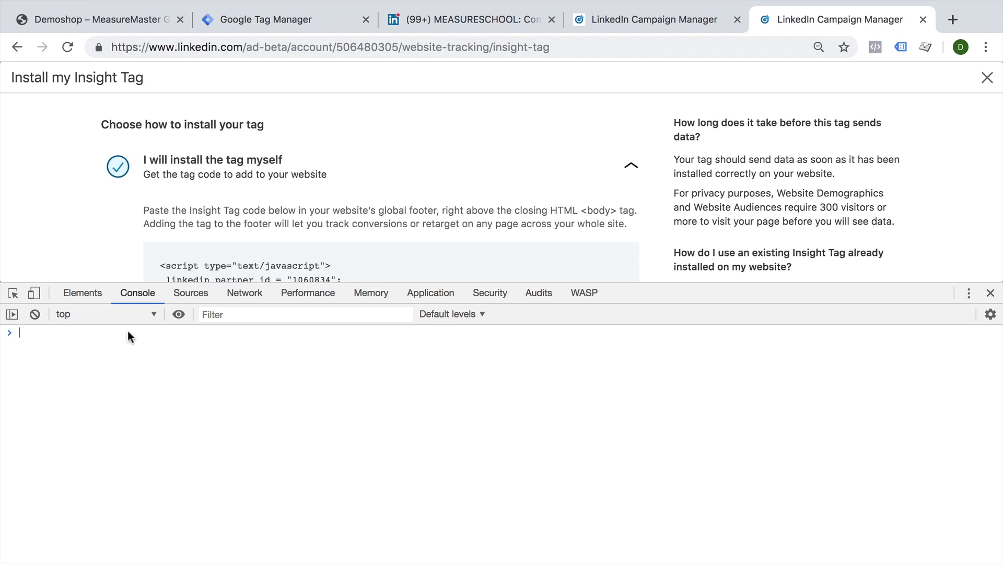
pyautogui.press('super+v')
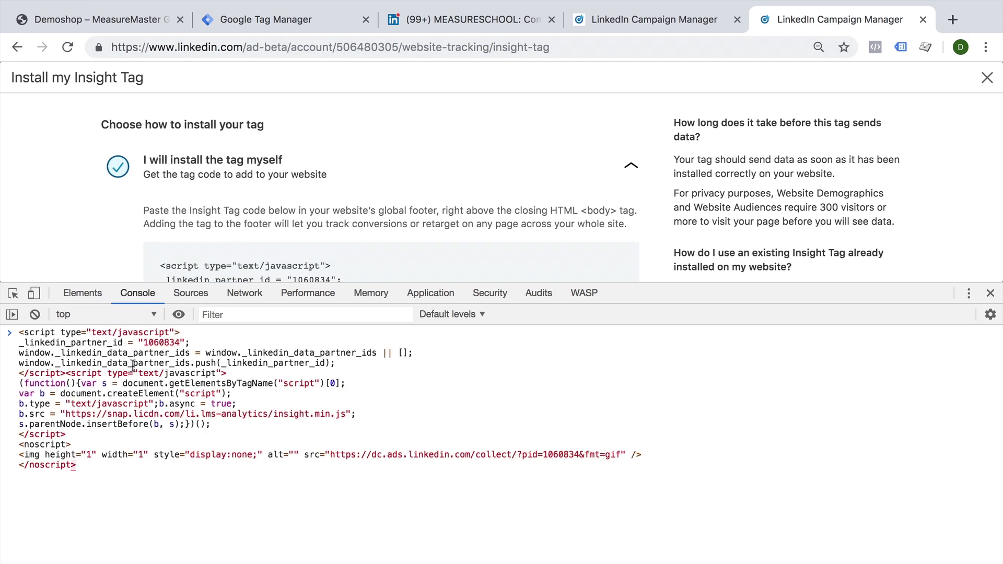
pyautogui.moveTo(143, 342); pyautogui.dragTo(181, 343)
pyautogui.click(991, 293)
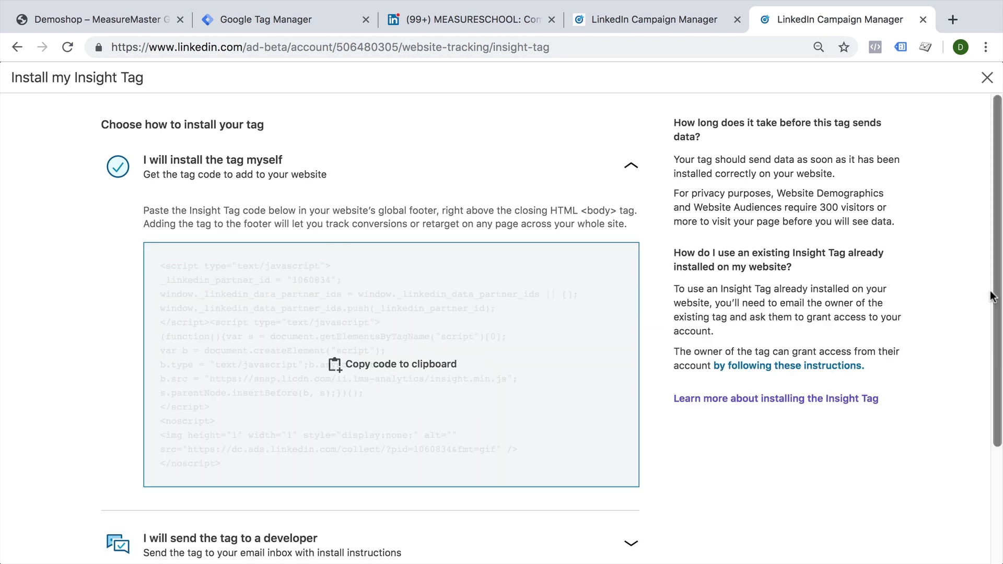
# Create a LinkedIn Insight tag in Tag Manager with partner ID 1060834
pyautogui.click(295, 25)
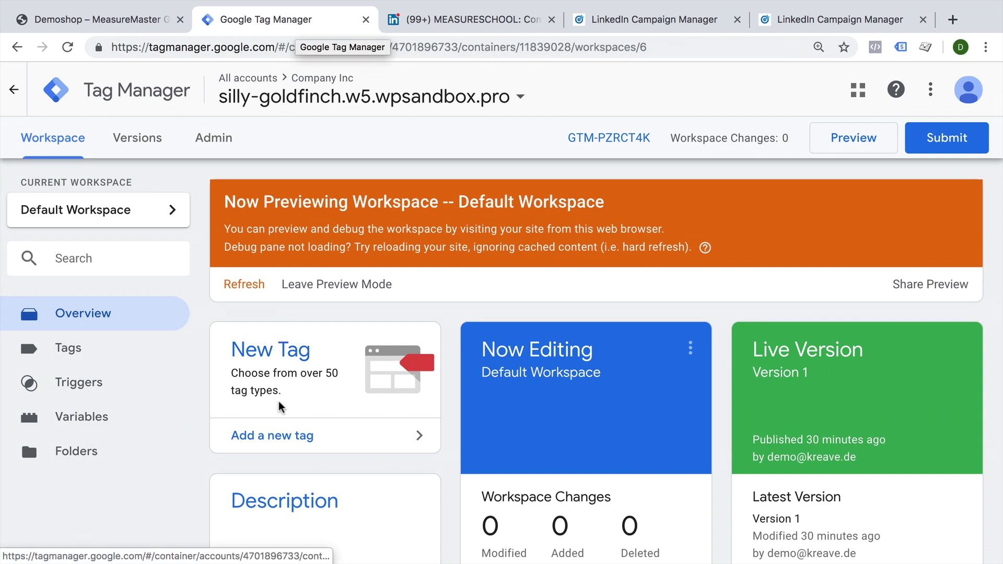
pyautogui.click(274, 449)
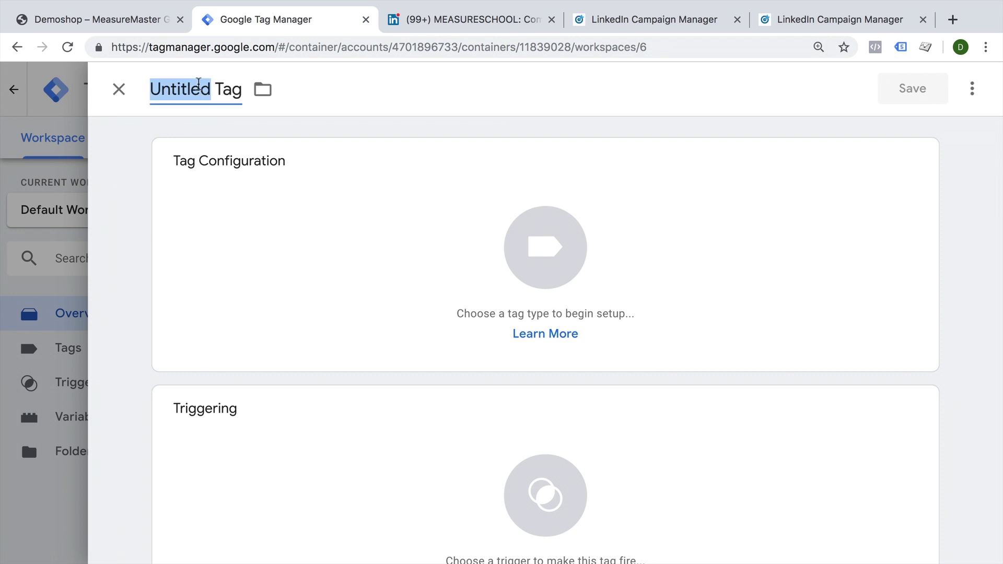
pyautogui.tripleClick(202, 86)
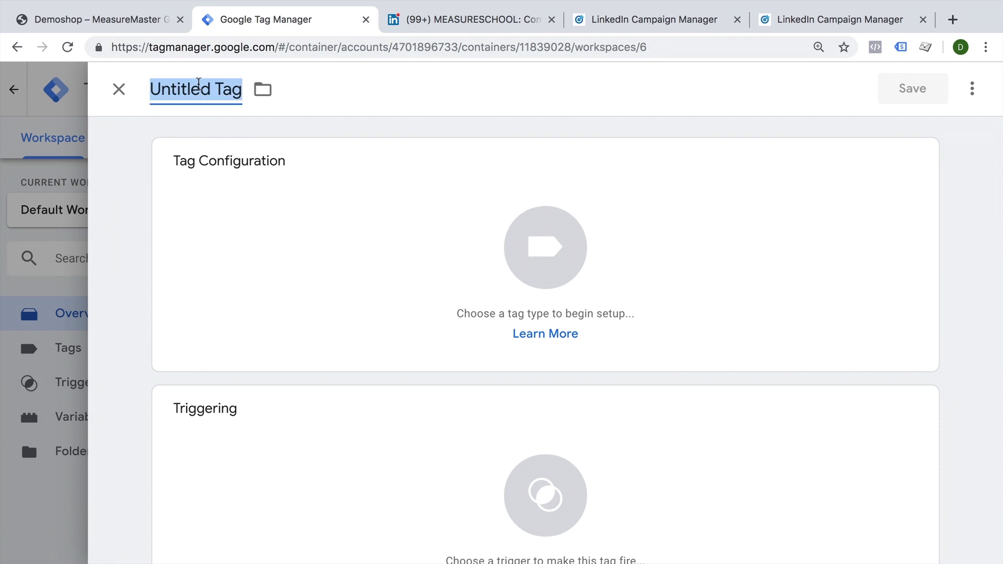
pyautogui.write('LinkedIn - Insig')
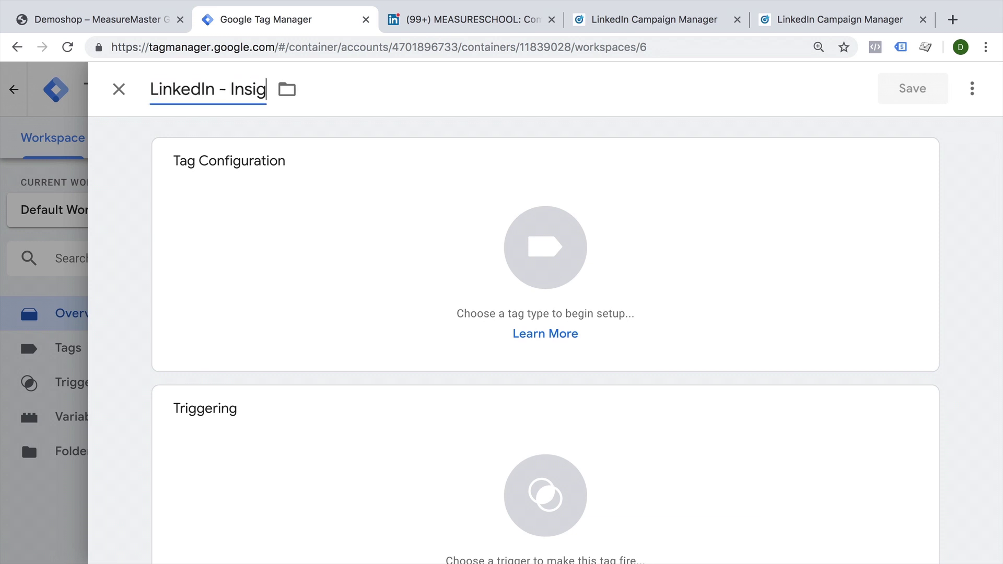
pyautogui.write('ht Tag - All Pages')
pyautogui.click(213, 212)
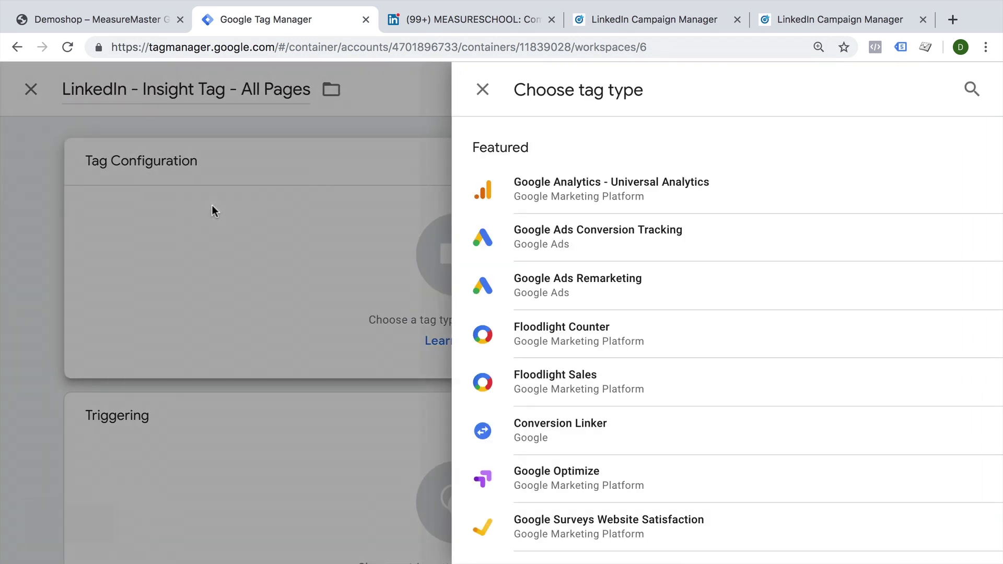
pyautogui.click(972, 89)
pyautogui.write('linke')
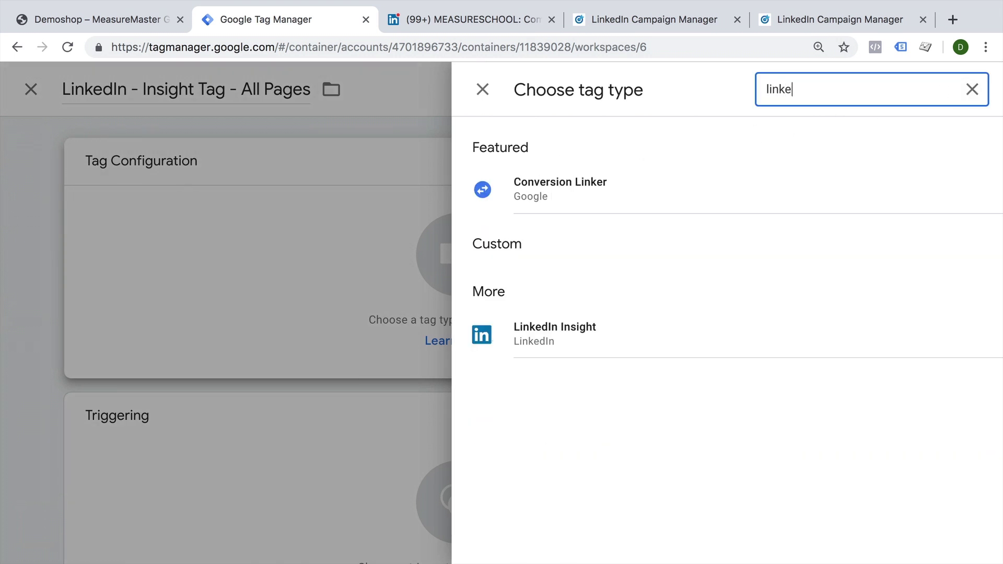
pyautogui.click(601, 354)
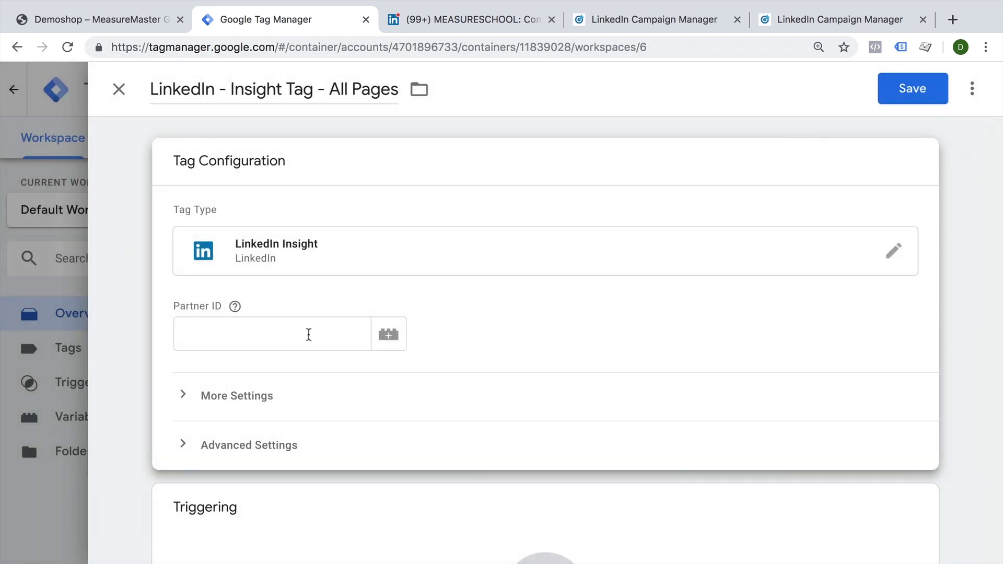
pyautogui.click(293, 337)
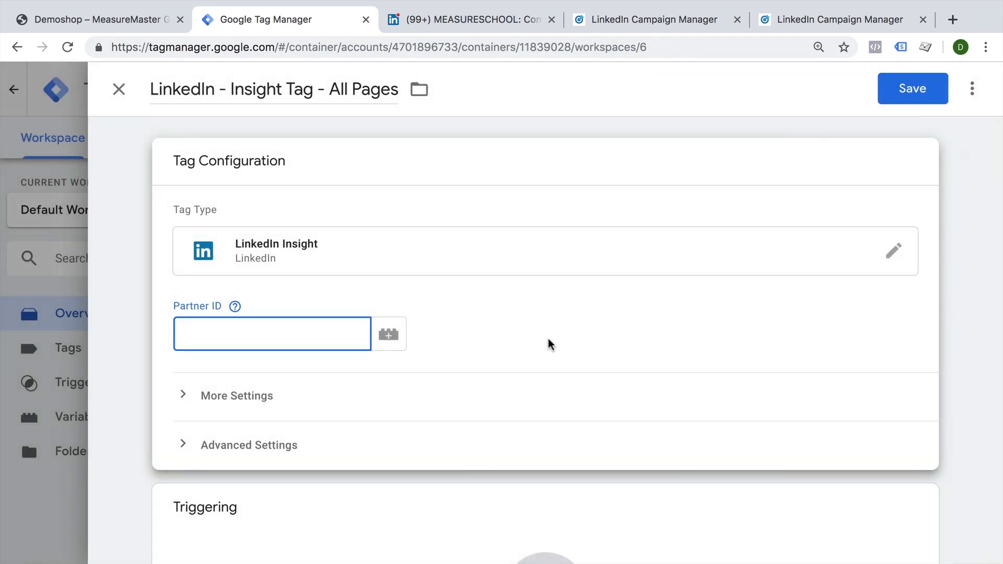
pyautogui.write('1060834')
pyautogui.click(304, 392)
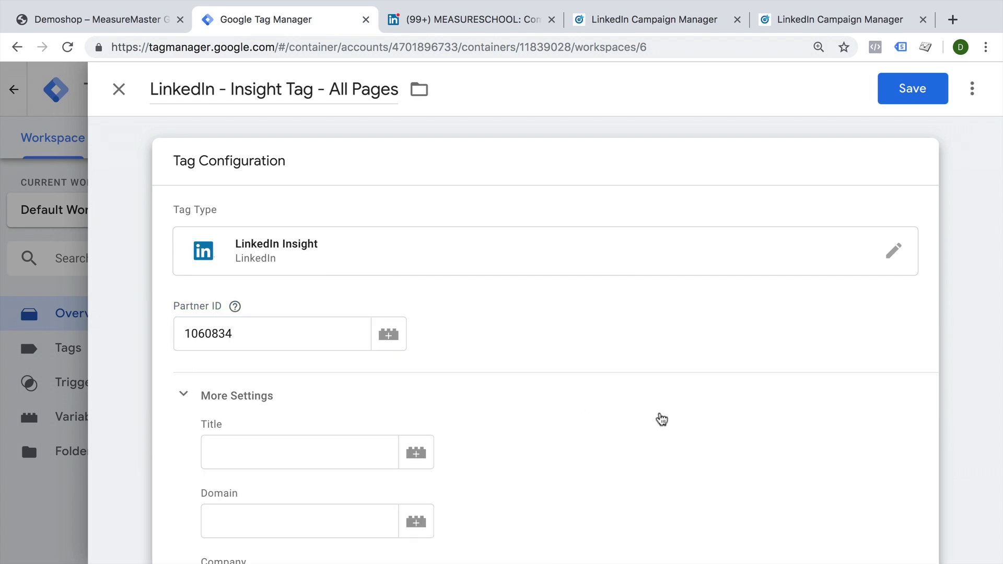
pyautogui.scroll(-3, 661, 419)
pyautogui.scroll(-1, 661, 419)
pyautogui.scroll(-1, 661, 419)
pyautogui.scroll(-1, 660, 419)
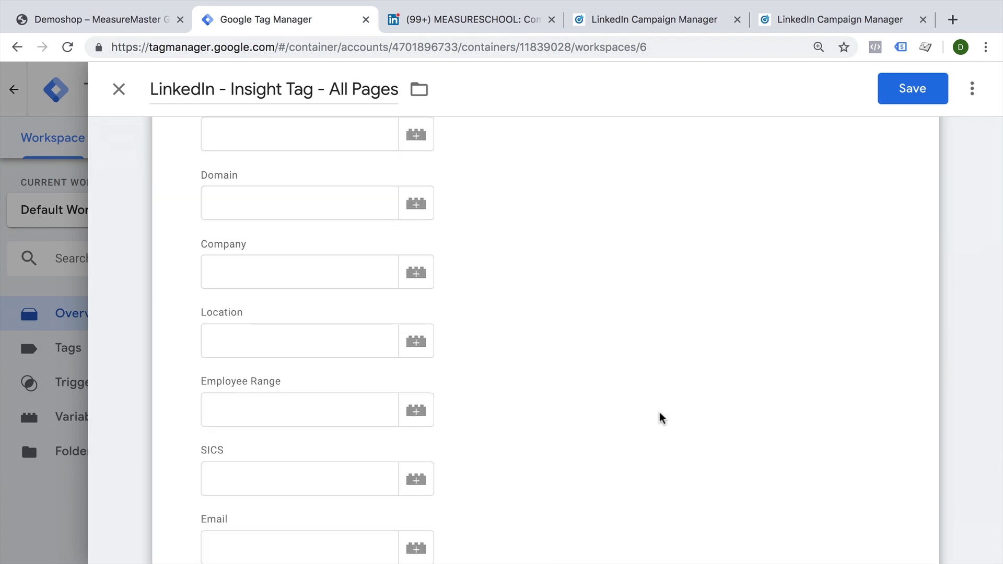
pyautogui.scroll(-1, 661, 418)
pyautogui.scroll(3, 661, 416)
pyautogui.scroll(2, 661, 416)
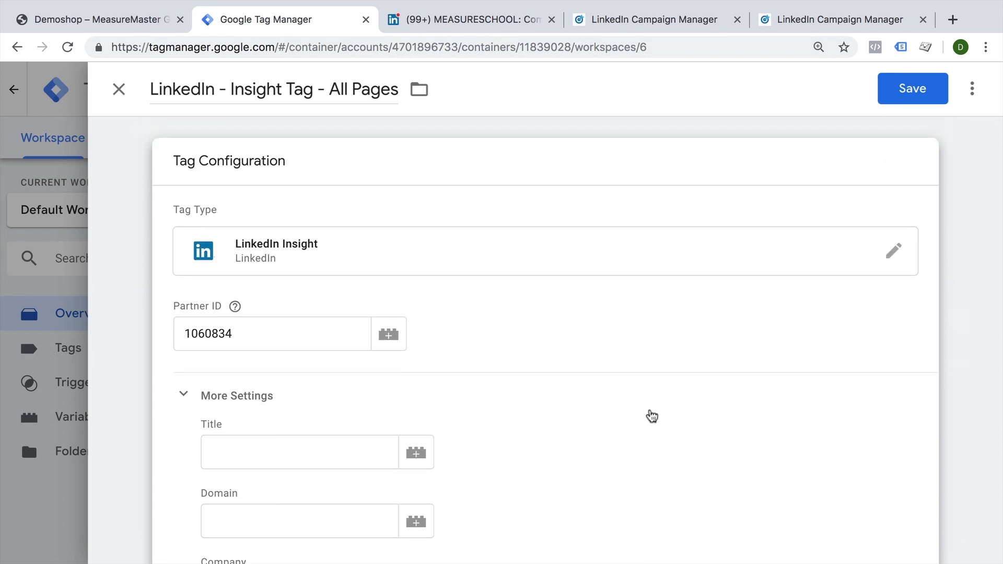
# Give the LinkedIn Insight tag an All Pages trigger and save it
pyautogui.click(555, 393)
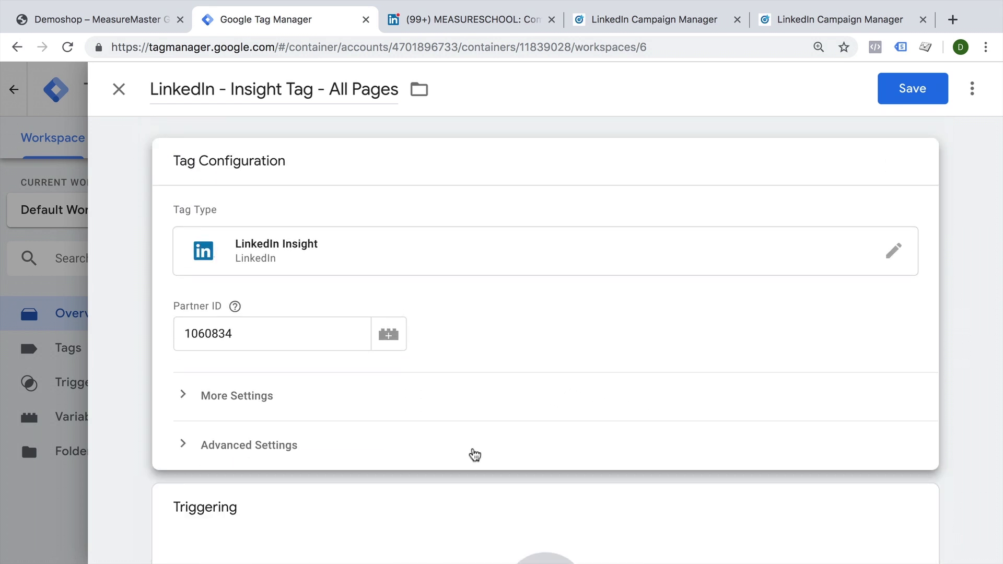
pyautogui.scroll(-3, 439, 479)
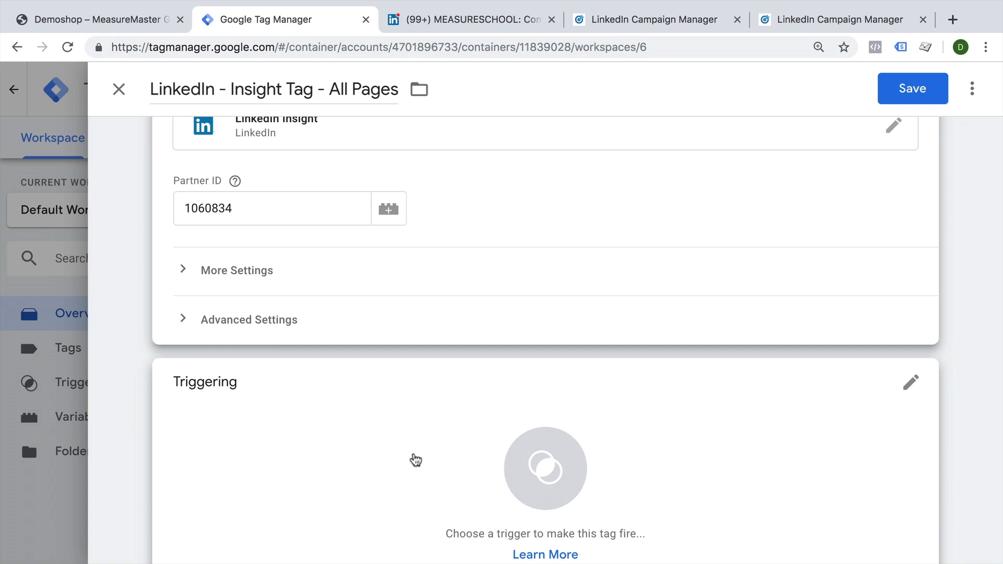
pyautogui.click(413, 459)
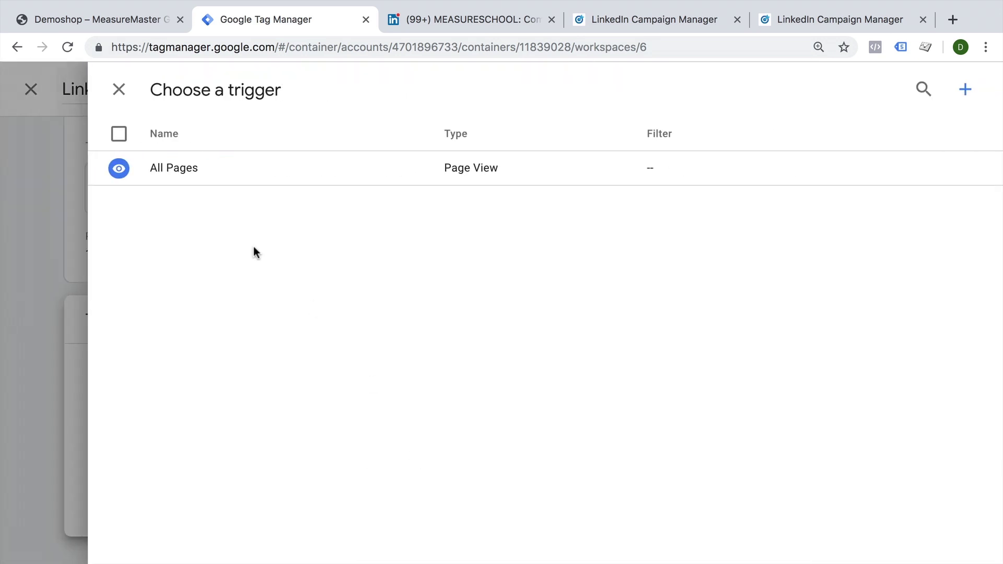
pyautogui.click(186, 175)
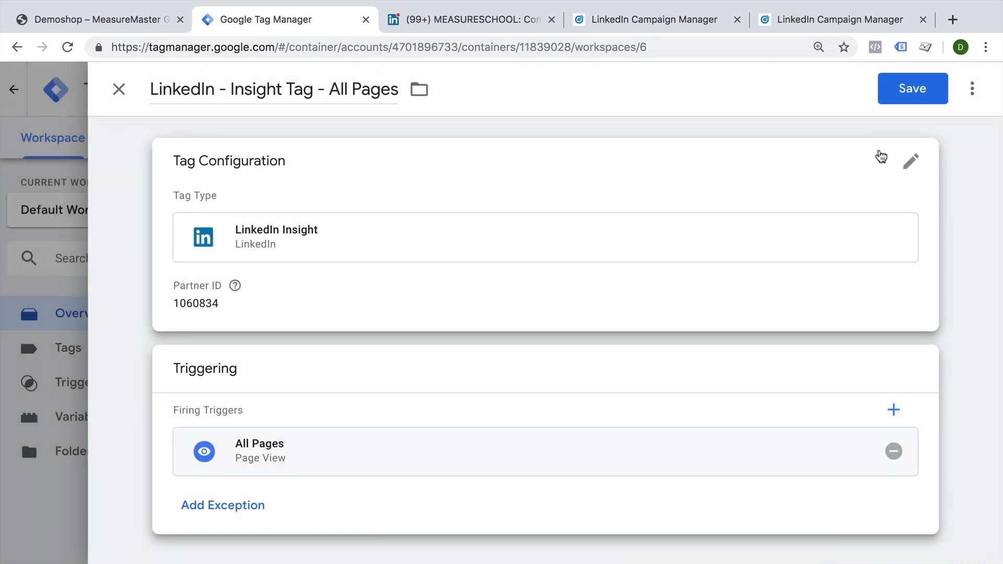
pyautogui.click(891, 88)
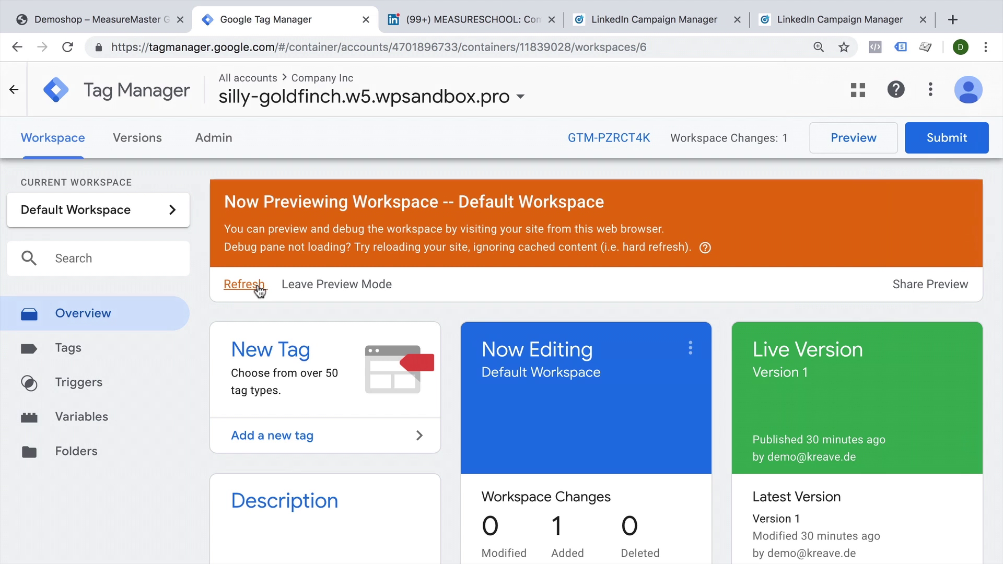
# Refresh the preview, reload Demoshop to confirm LinkedIn Insight fired, and return to Campaign Manager
pyautogui.click(257, 286)
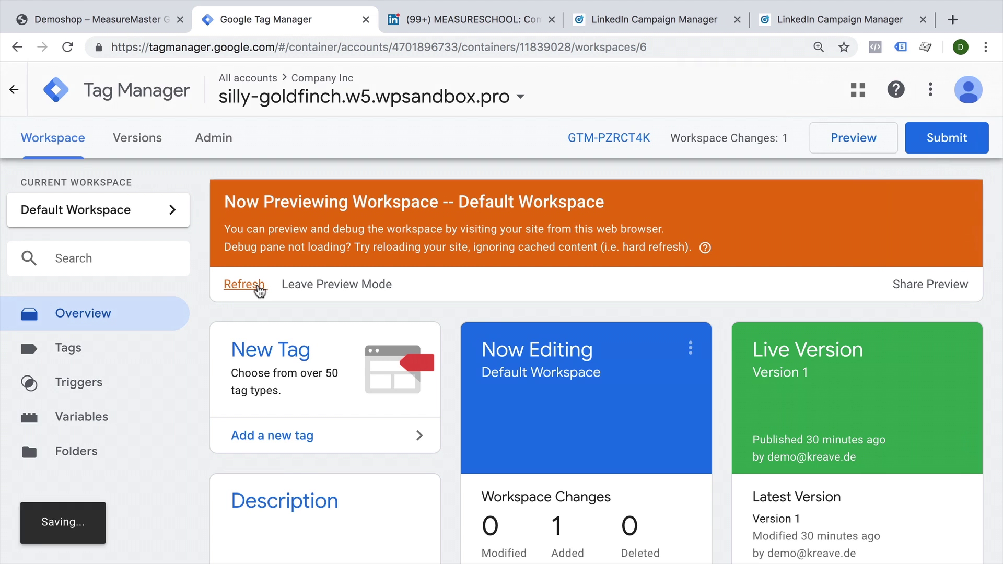
pyautogui.click(158, 25)
pyautogui.hotkey('ctrl', 'r')
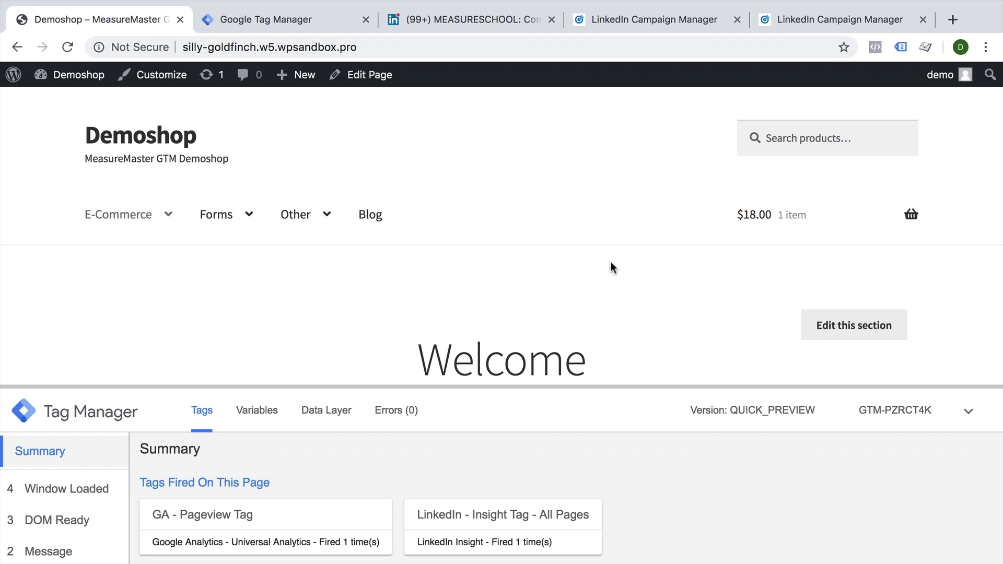
pyautogui.click(808, 24)
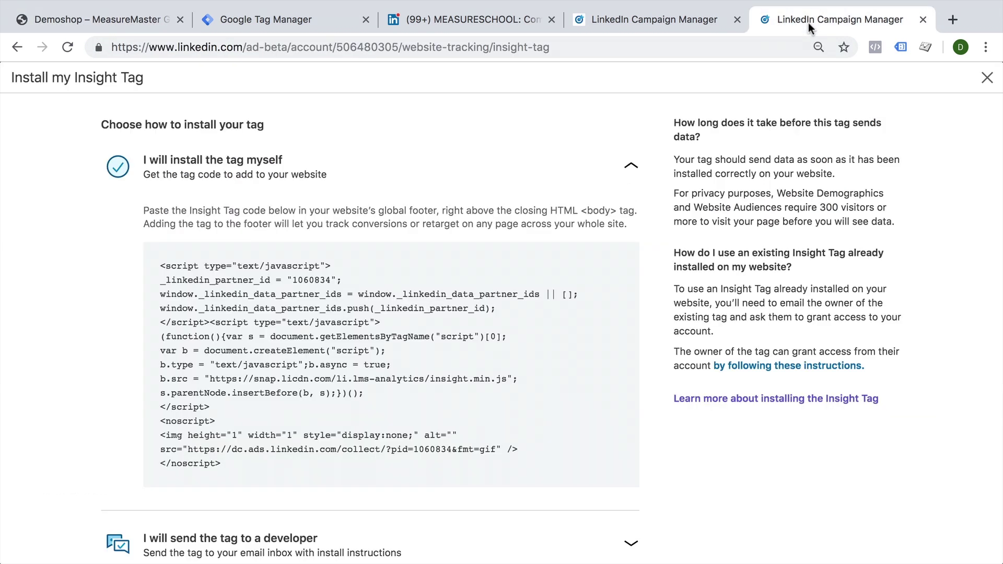
# Close the install guide and read that Insight Tag signals can take 24 hours
pyautogui.click(986, 78)
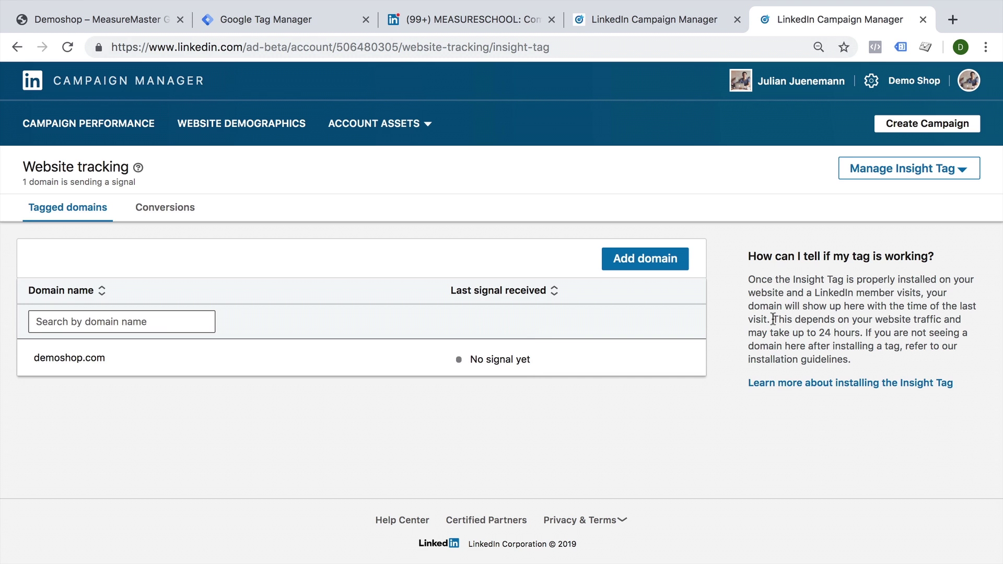
pyautogui.moveTo(773, 319); pyautogui.dragTo(862, 333)
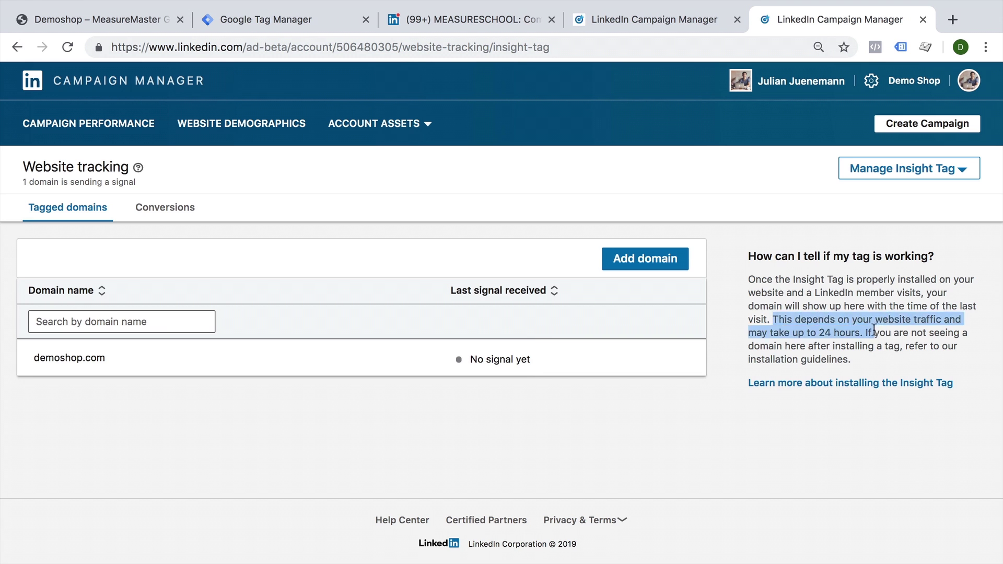
pyautogui.click(736, 334)
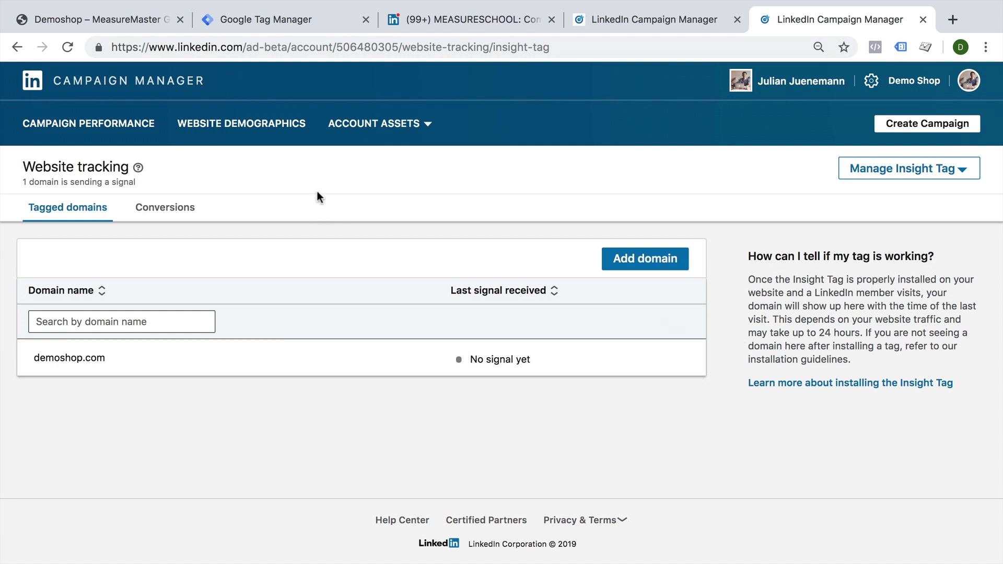
# Submit the Tag Manager workspace and publish it as 'Version 2 - Added LinkedIn Insights Tag'
pyautogui.click(278, 20)
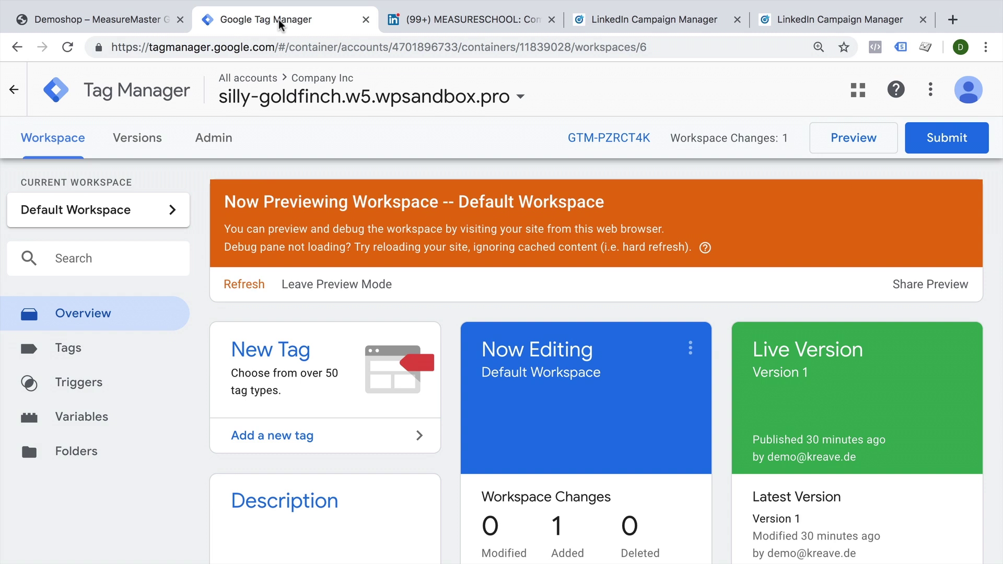
pyautogui.click(932, 150)
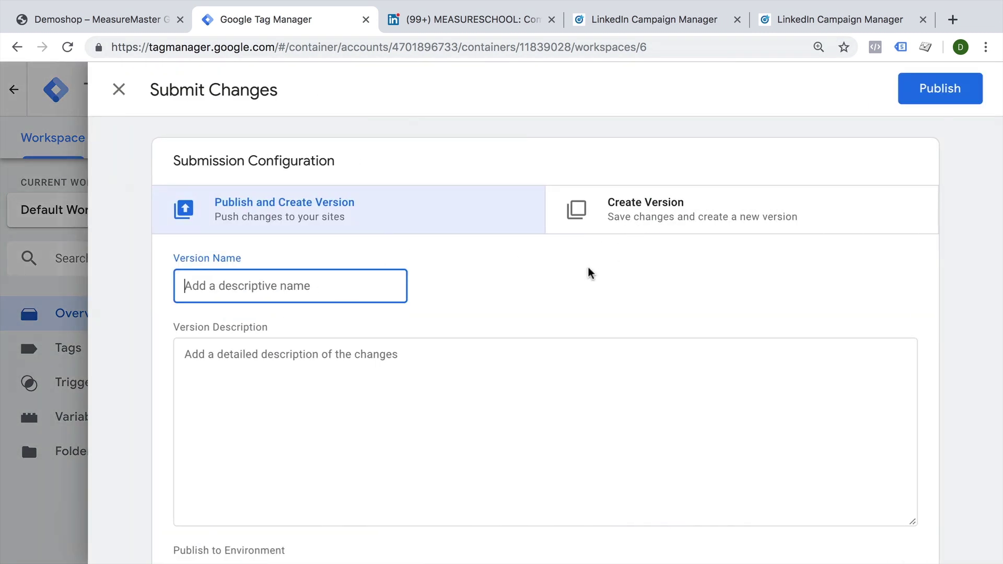
pyautogui.write('Added LinkedIn Insig')
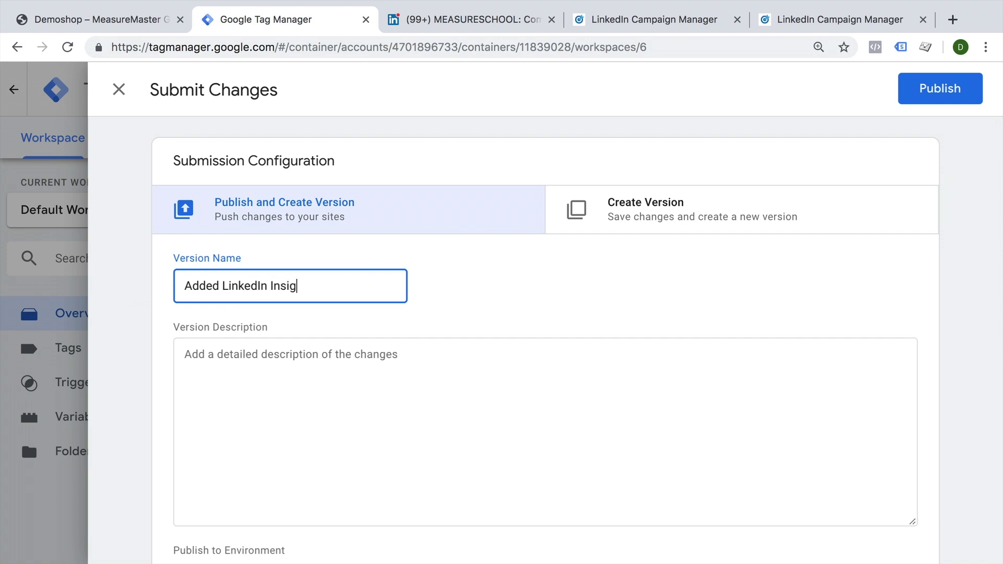
pyautogui.write('hts Tag')
pyautogui.click(932, 97)
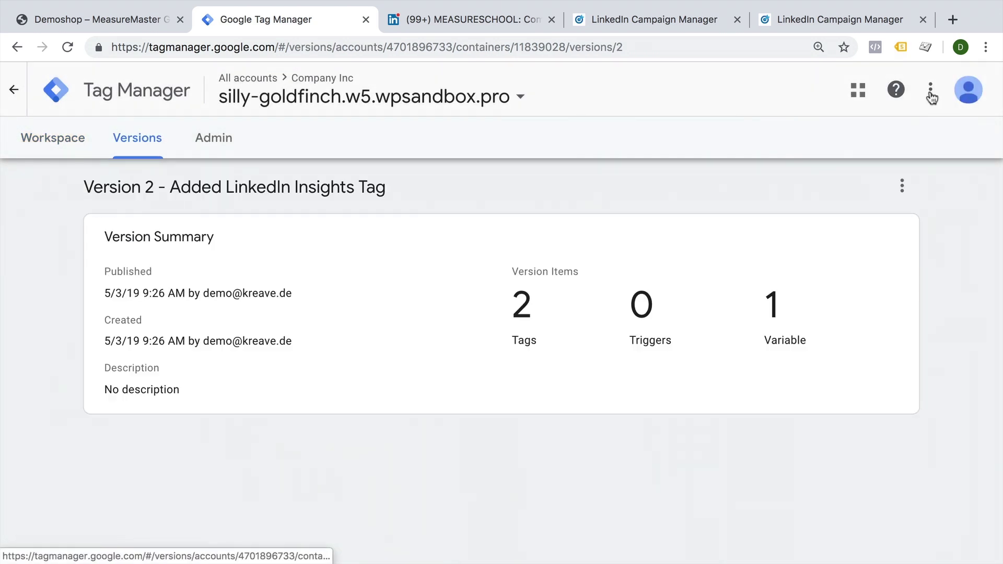
# Reload Demoshop to see GA pageview and LinkedIn Insight fired, then reopen Campaign Manager
pyautogui.click(118, 20)
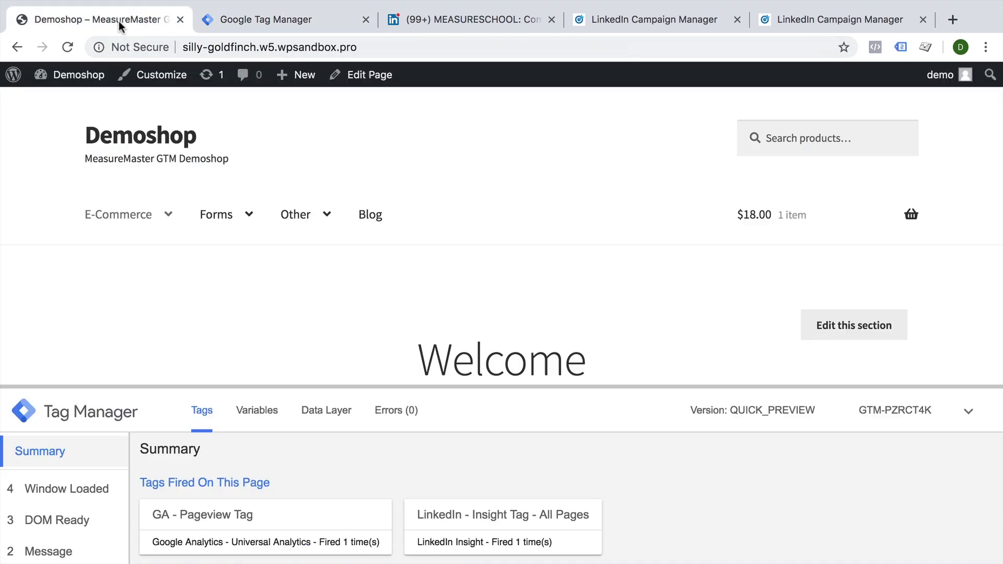
pyautogui.hotkey('ctrl', 'r')
pyautogui.click(443, 25)
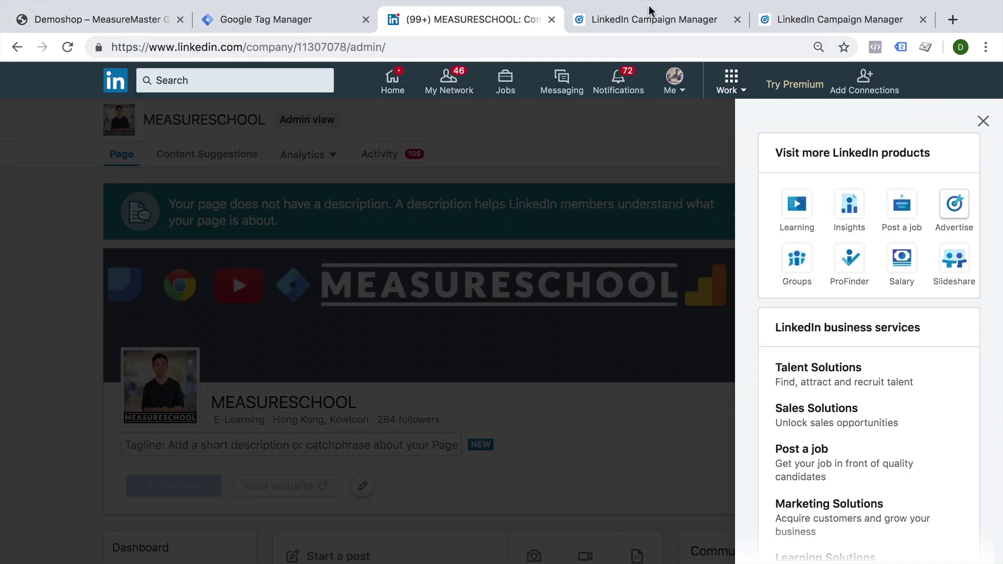
pyautogui.click(834, 19)
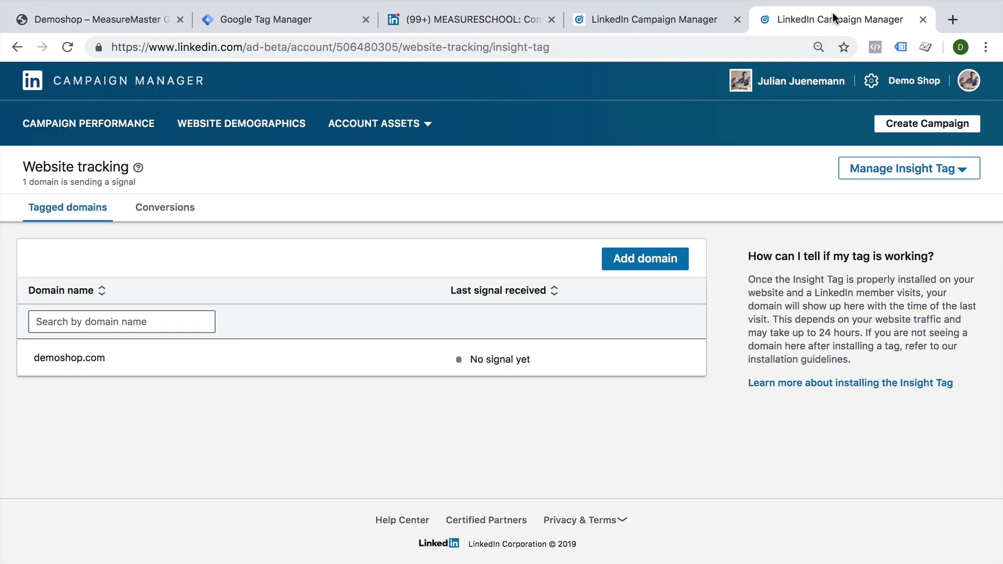
# Start a new conversion from the Conversions list and name it 'Purchase'
pyautogui.click(154, 217)
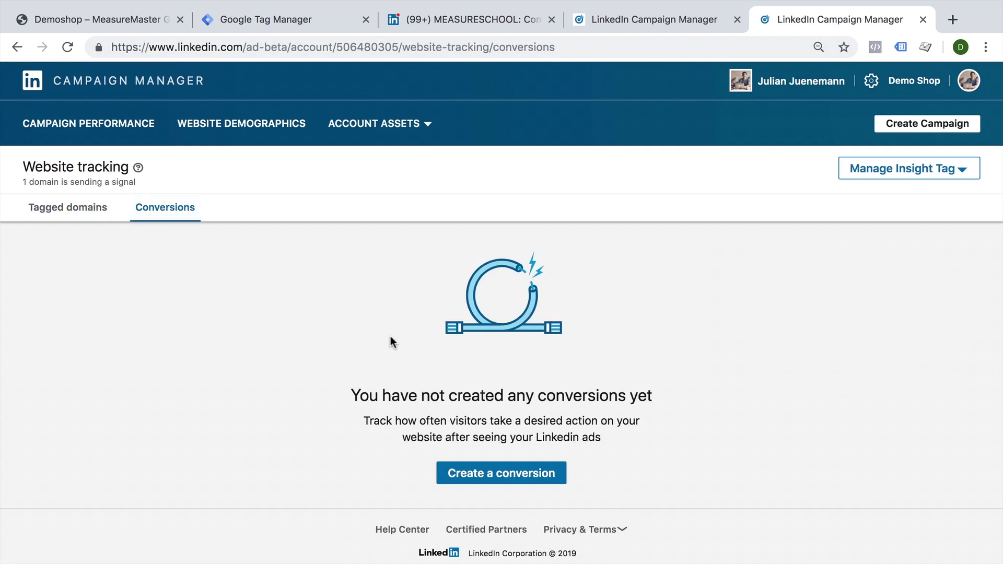
pyautogui.click(451, 474)
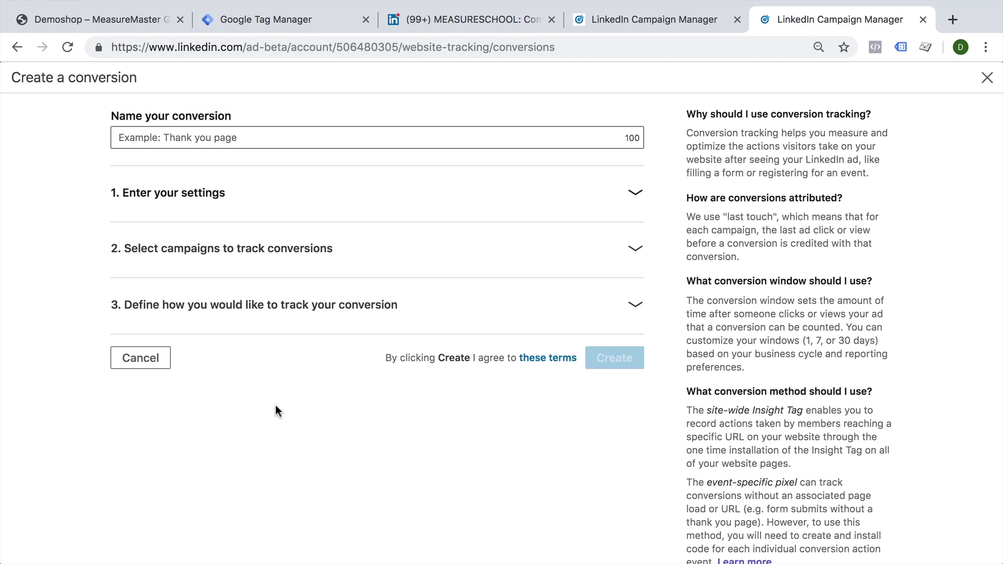
pyautogui.click(141, 135)
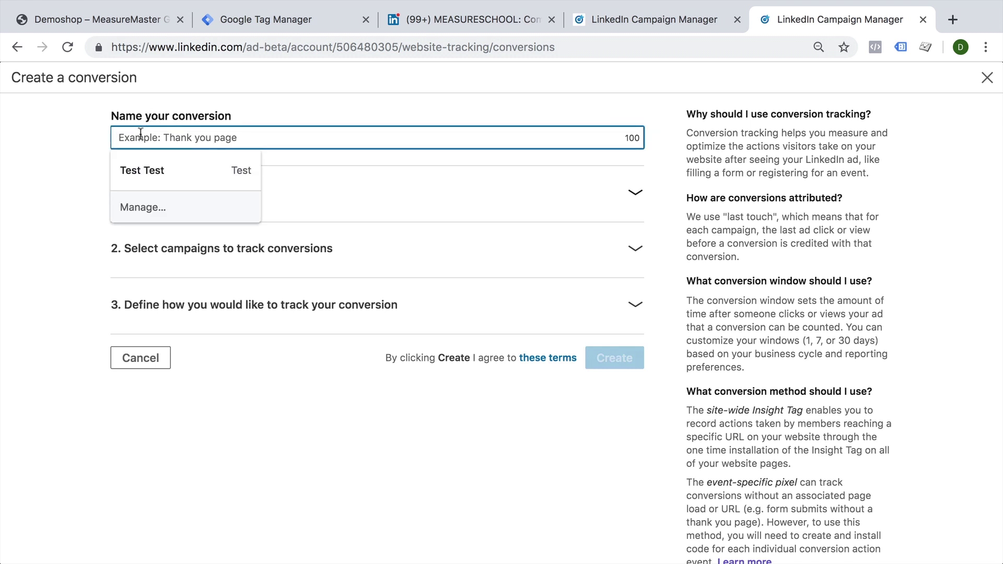
pyautogui.write('Thanks')
pyautogui.press('BackSpace')
pyautogui.press('BackSpace')
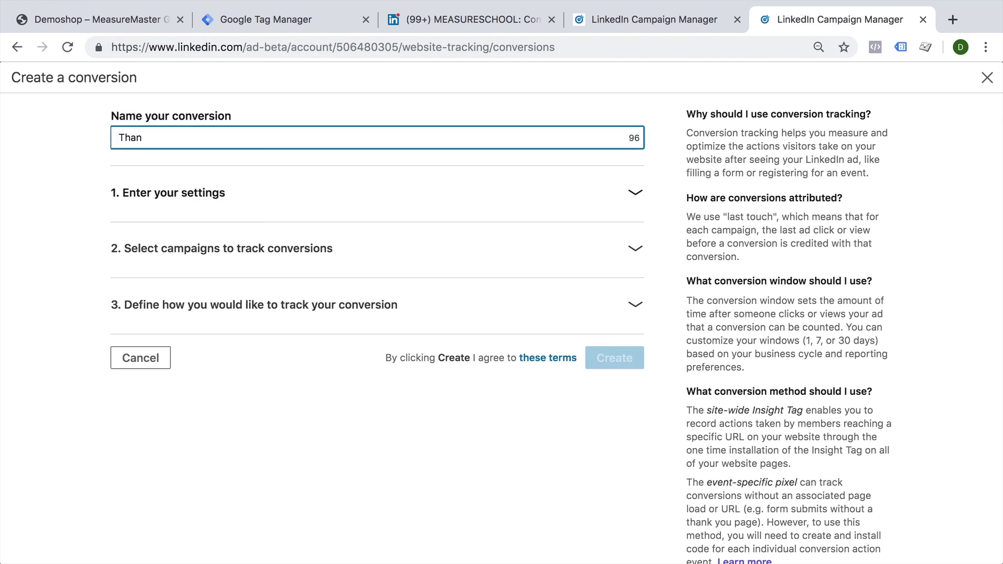
pyautogui.press('BackSpace')
pyautogui.press('BackSpace')
pyautogui.press('BackSpace')
pyautogui.write('P')
pyautogui.write('u')
pyautogui.press('BackSpace')
pyautogui.write('urchas')
pyautogui.write('e')
# Set the conversion type to Purchase and leave the conversion value blank
pyautogui.click(170, 194)
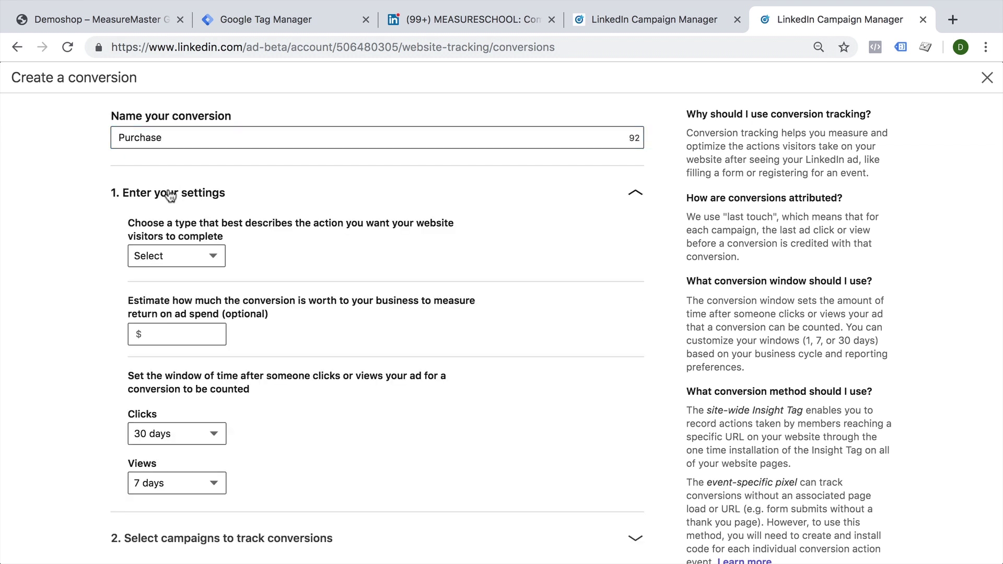
pyautogui.click(169, 251)
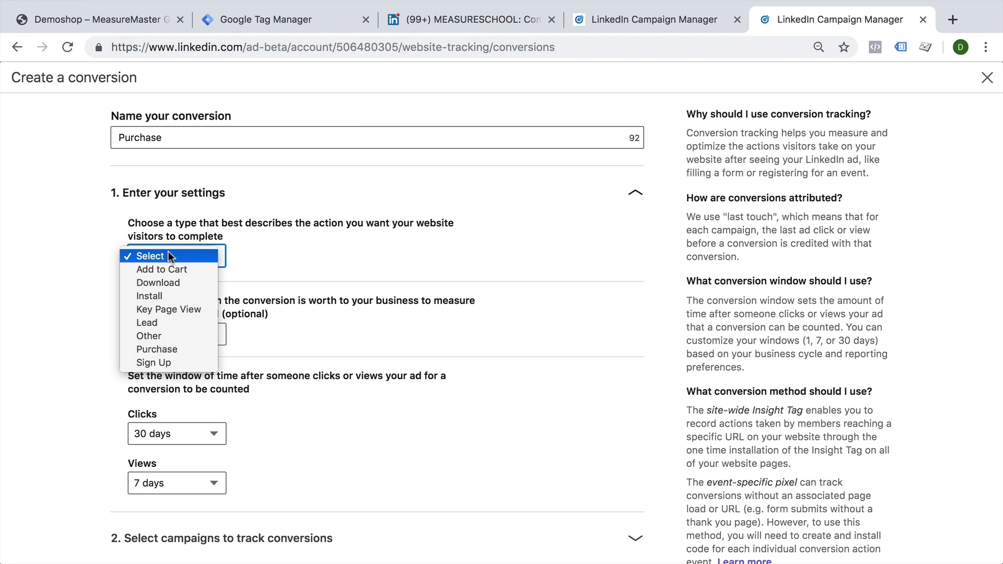
pyautogui.click(173, 354)
pyautogui.click(187, 339)
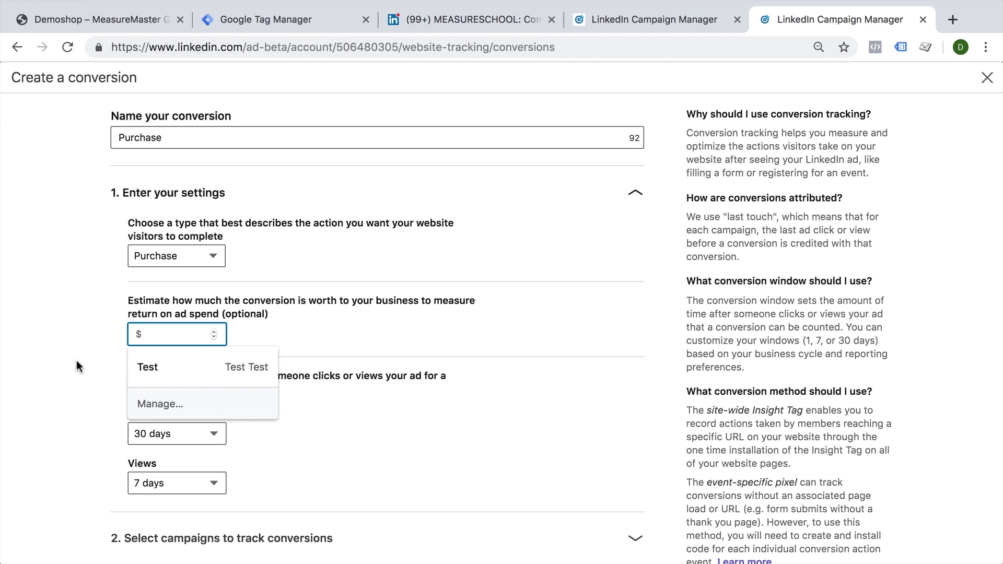
pyautogui.scroll(-1, 76, 365)
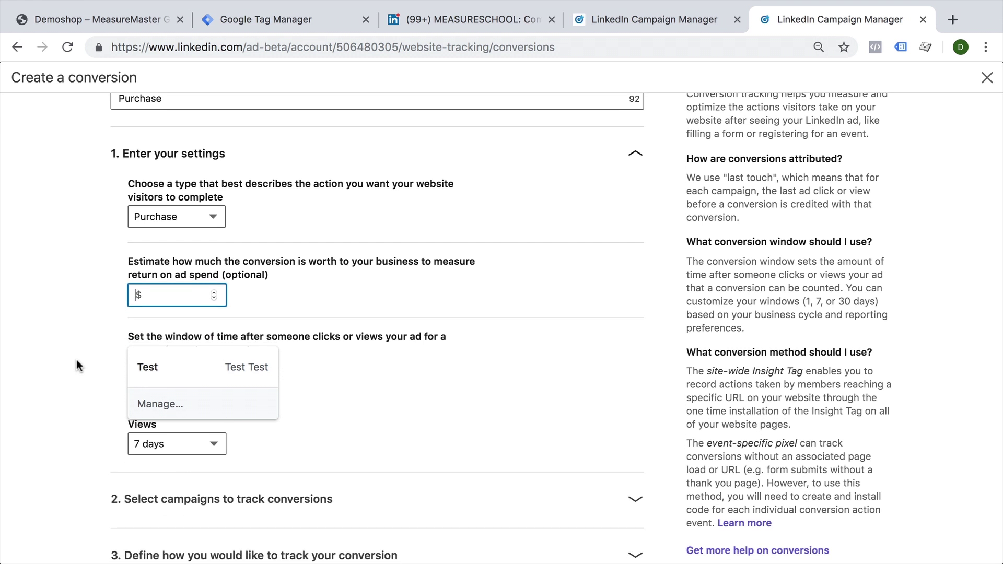
pyautogui.click(77, 360)
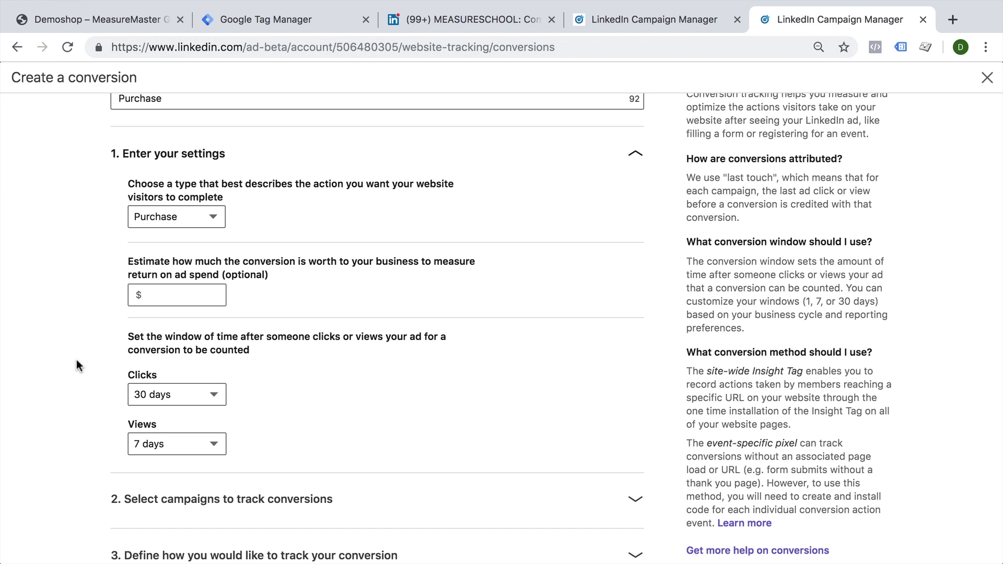
pyautogui.click(141, 304)
pyautogui.click(118, 301)
pyautogui.scroll(-3, 109, 300)
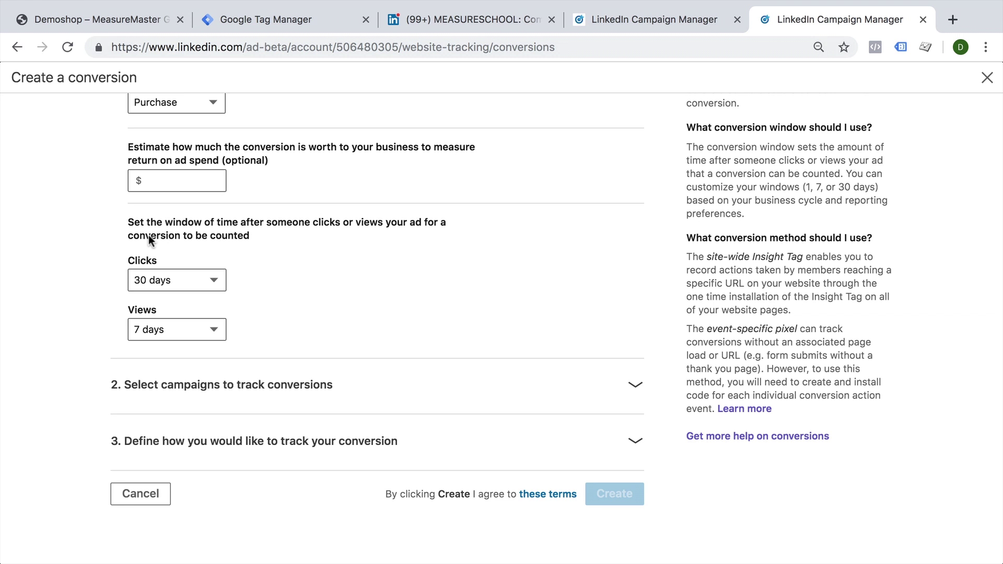
# Expand the campaign and tracking-method sections to show site-wide Insight Tag tracking with an empty URL rule
pyautogui.click(193, 386)
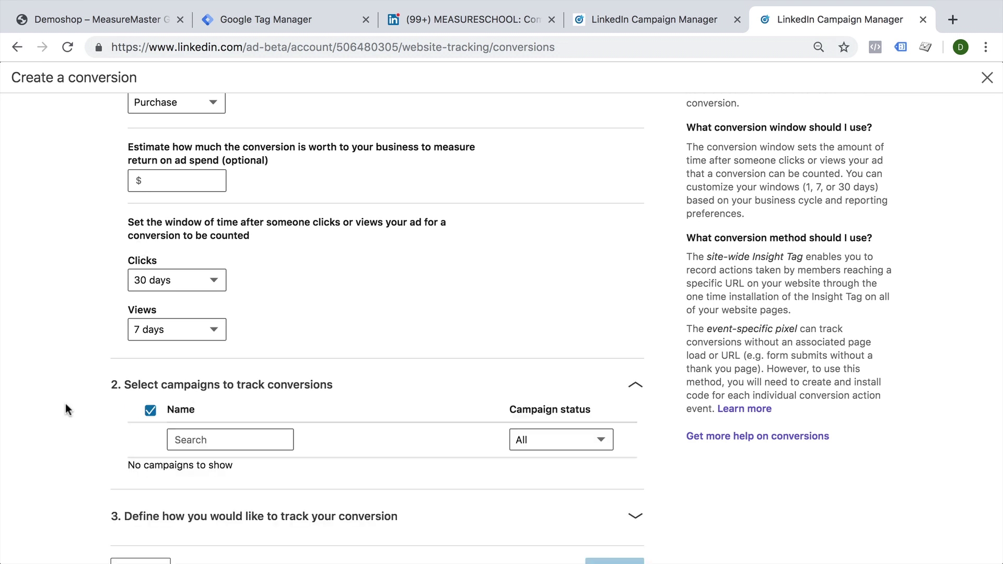
pyautogui.scroll(-2, 66, 408)
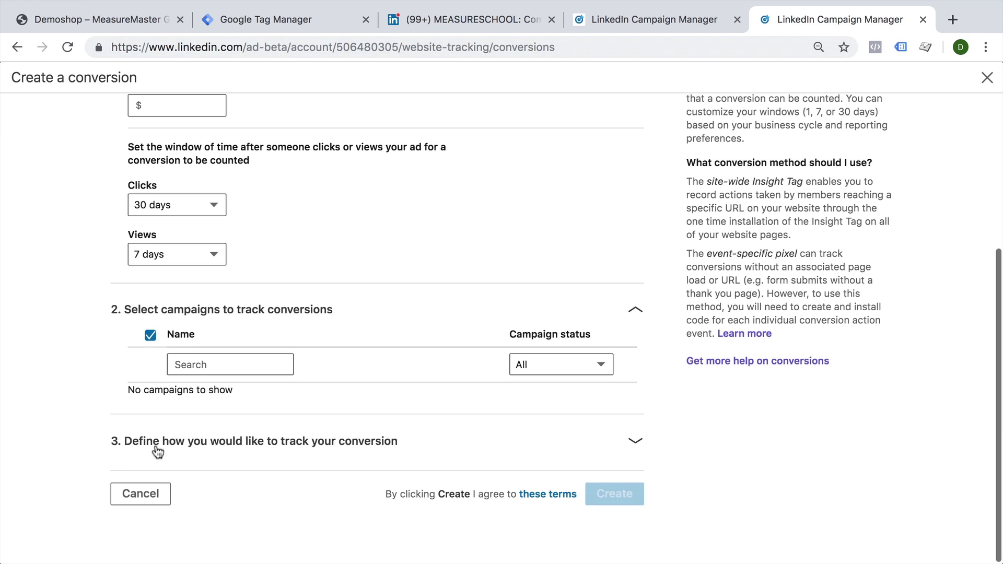
pyautogui.click(166, 446)
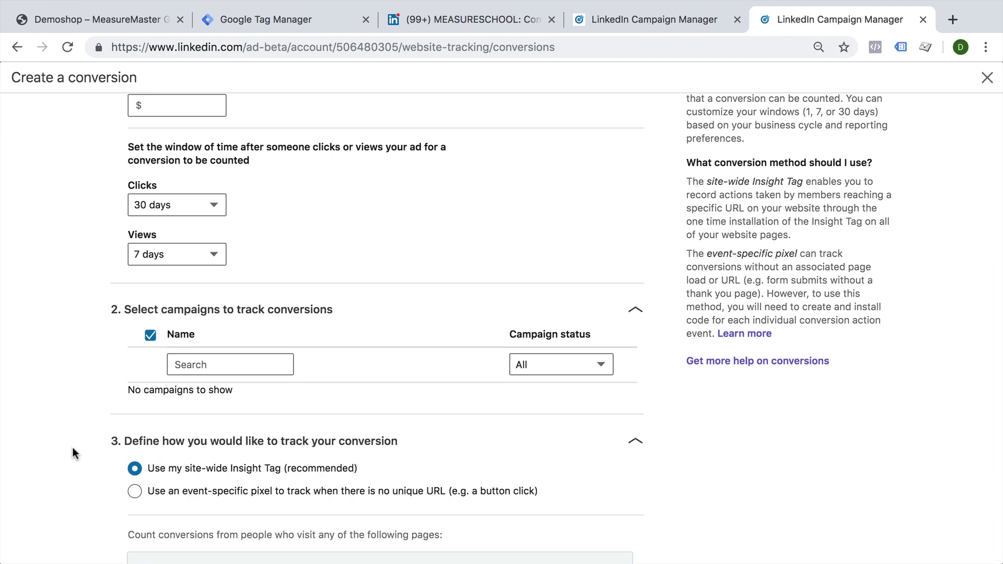
pyautogui.scroll(-5, 73, 448)
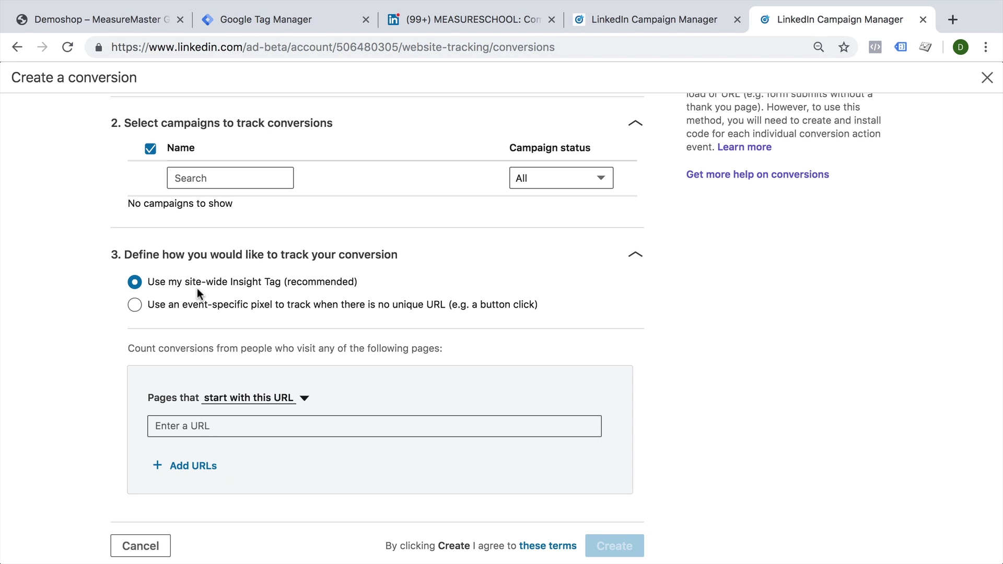
# In the Demoshop Music category, add the Album to the cart and view the cart
pyautogui.click(98, 23)
pyautogui.moveTo(127, 214)
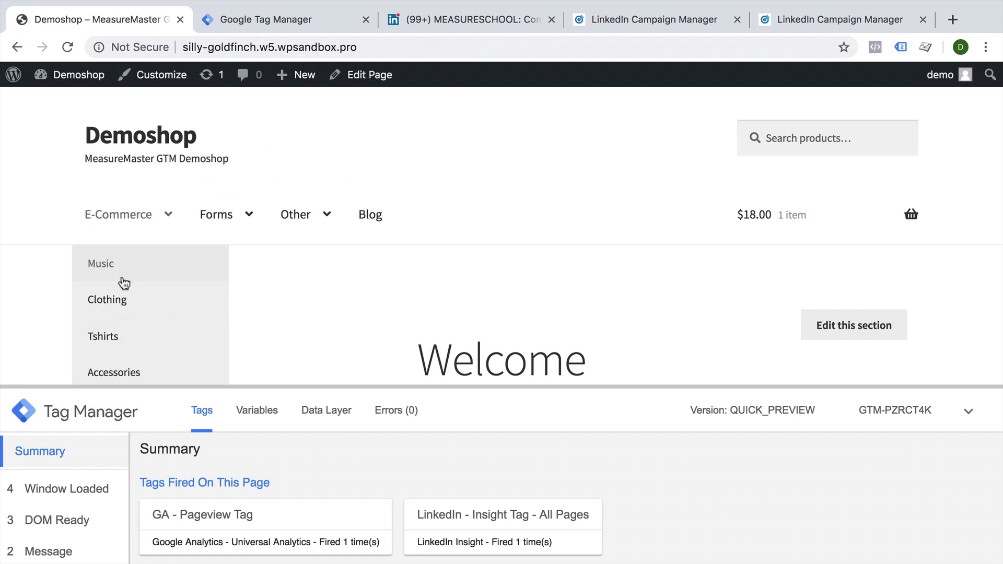
pyautogui.click(121, 270)
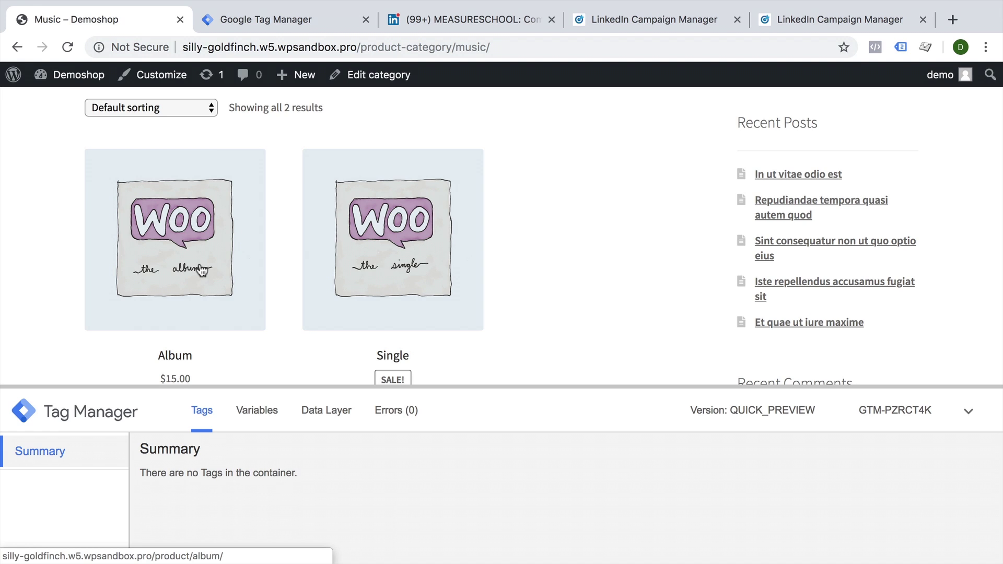
pyautogui.scroll(-3, 204, 327)
pyautogui.click(204, 328)
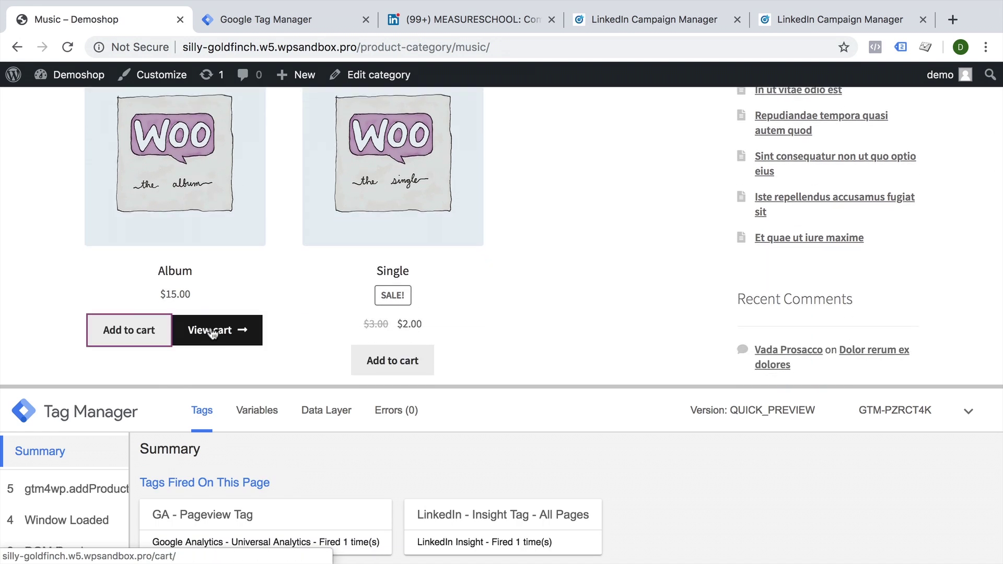
pyautogui.click(208, 332)
pyautogui.scroll(-10, 644, 289)
pyautogui.scroll(-5, 647, 293)
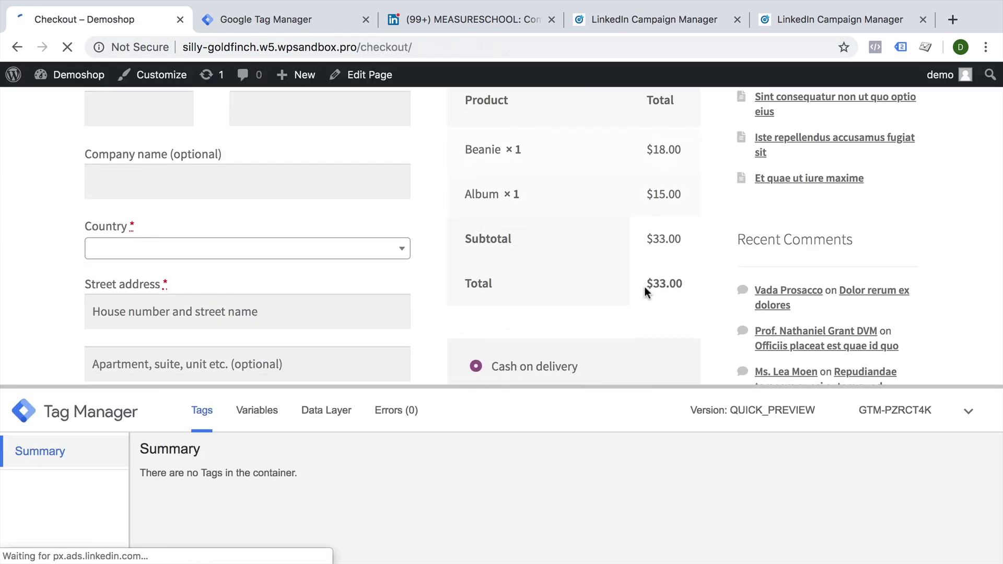
pyautogui.scroll(-5, 644, 291)
# Place the order and select the order-received page address
pyautogui.click(582, 224)
pyautogui.click(581, 252)
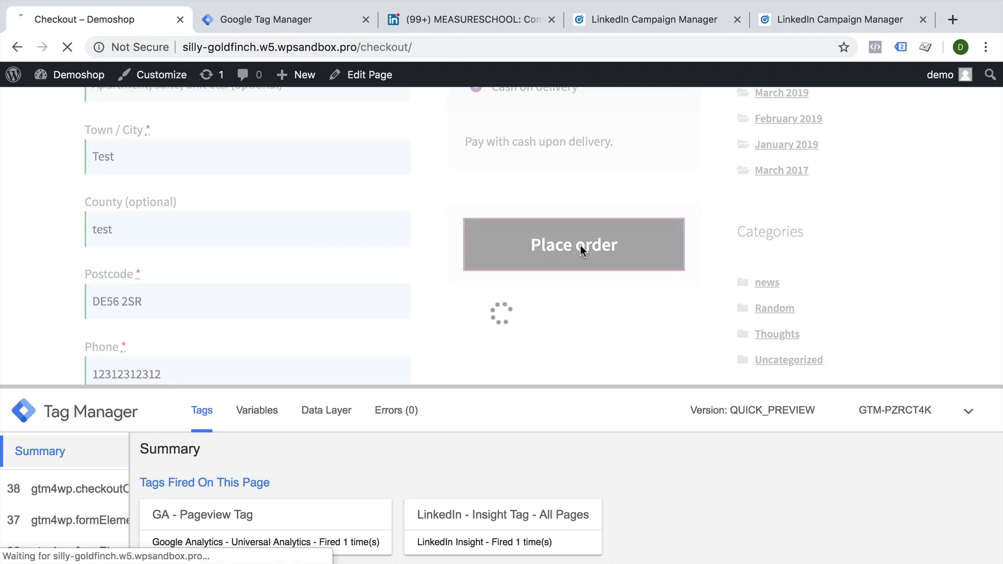
pyautogui.scroll(-1, 581, 251)
pyautogui.scroll(-2, 554, 393)
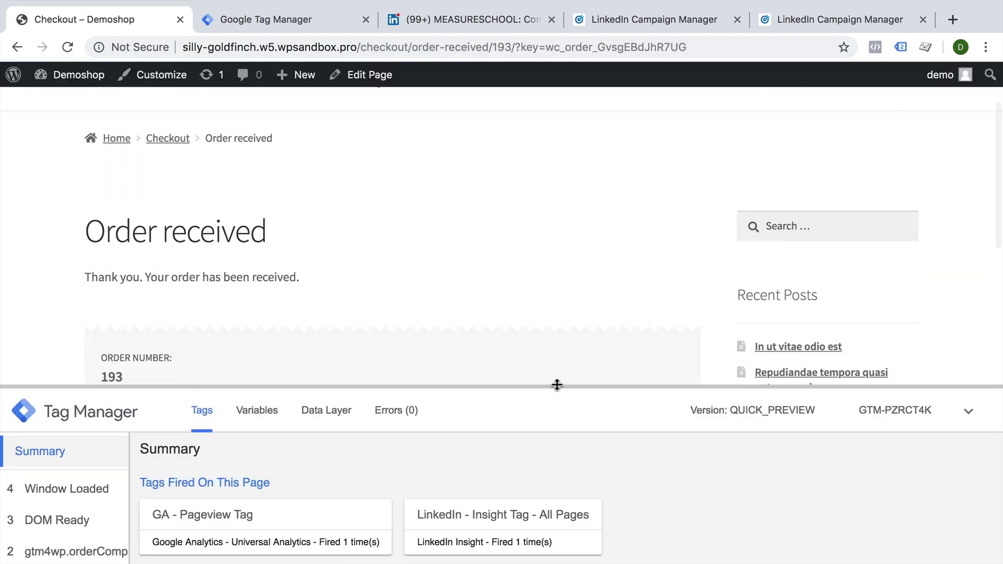
pyautogui.moveTo(555, 386); pyautogui.dragTo(540, 559)
pyautogui.scroll(-2, 544, 414)
pyautogui.scroll(4, 543, 416)
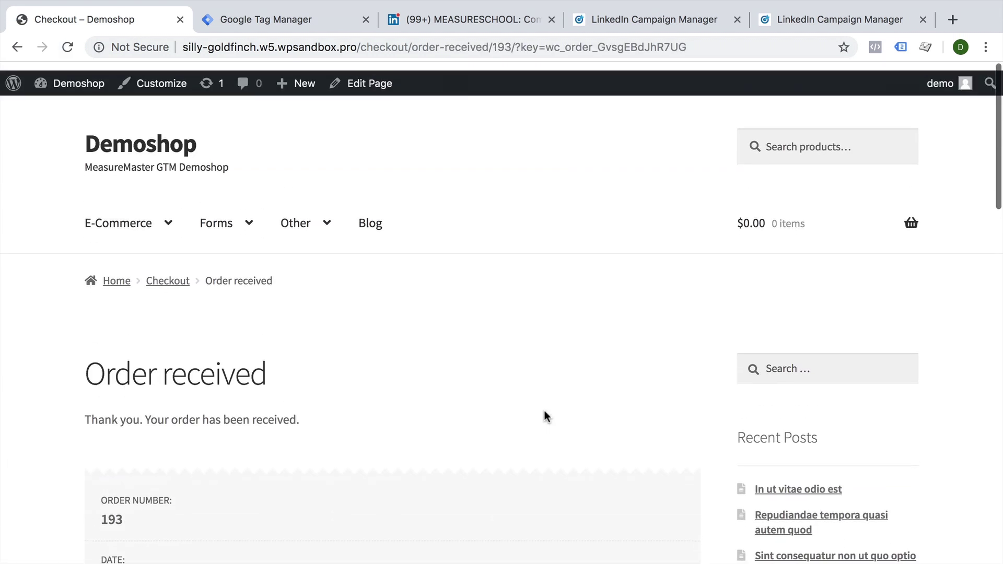
pyautogui.click(498, 45)
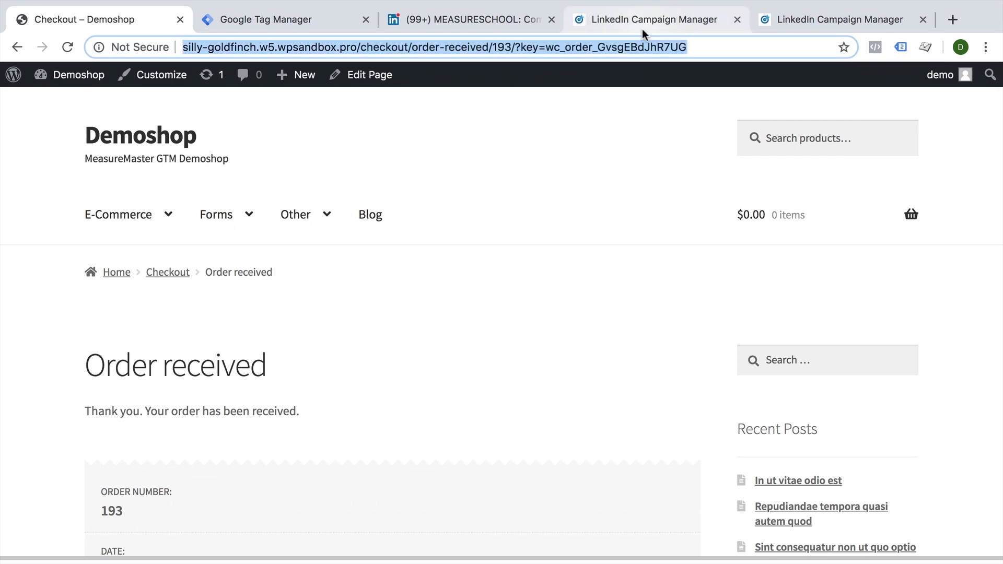
# Paste the order-received address as the page URL rule, matching URLs that contain the text
pyautogui.click(780, 14)
pyautogui.click(258, 421)
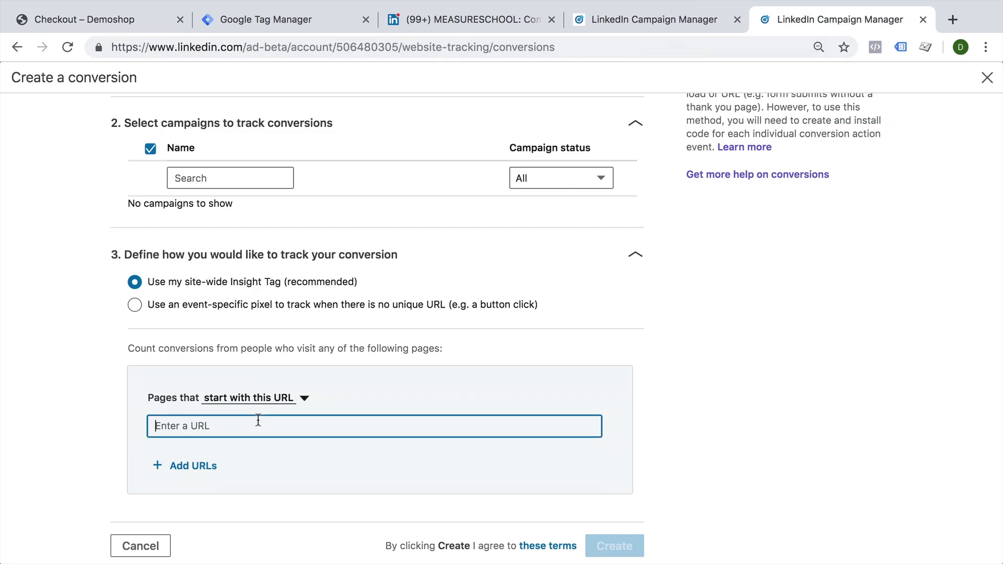
pyautogui.hotkey('ctrl', 'v')
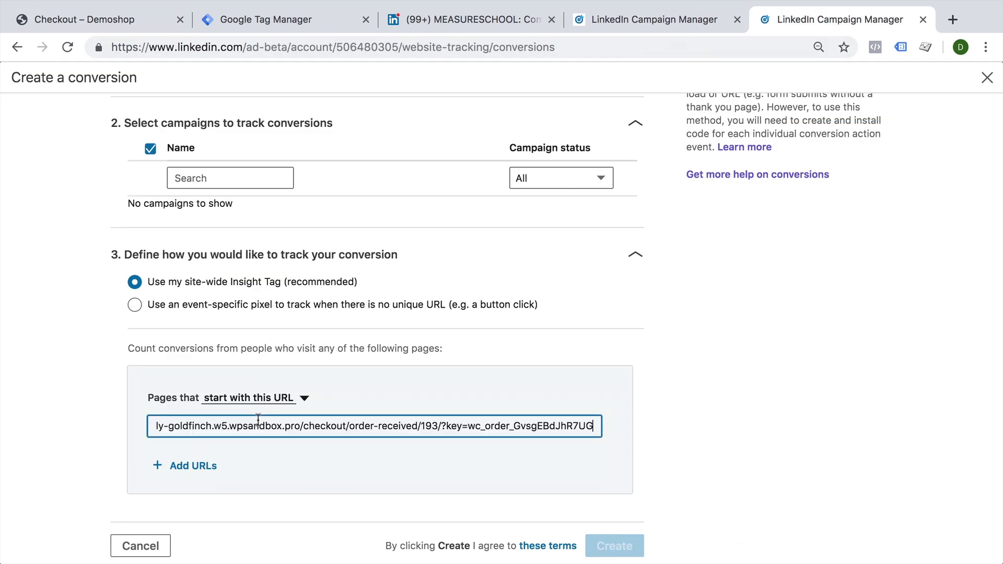
pyautogui.click(256, 400)
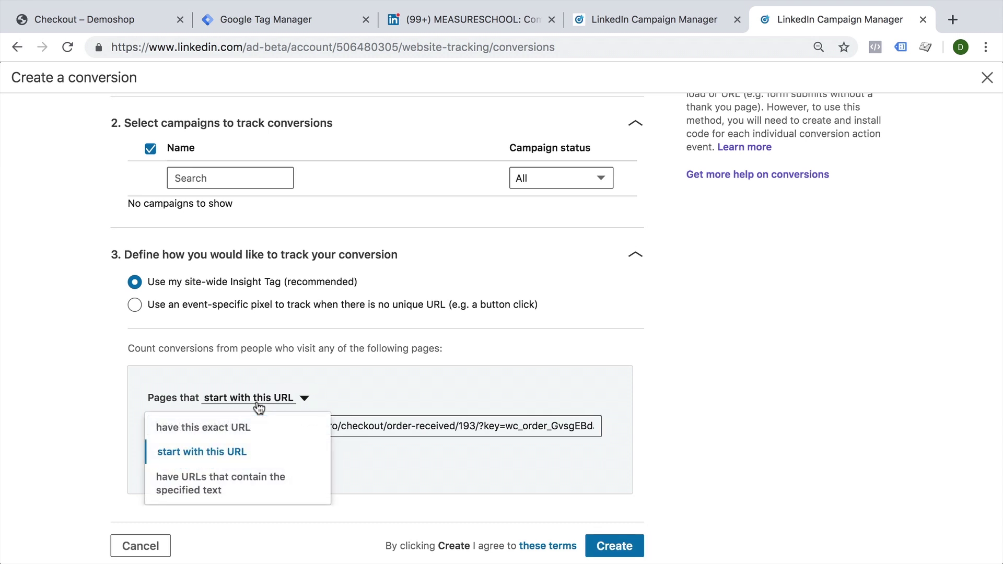
pyautogui.click(214, 492)
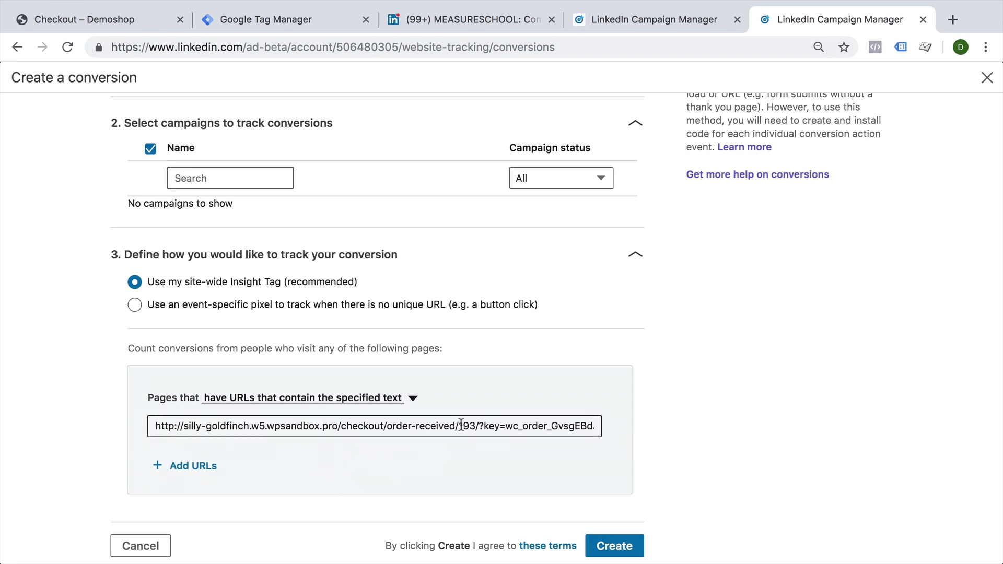
# Trim the rule to /order-received/ and create the Purchase conversion
pyautogui.moveTo(461, 426); pyautogui.dragTo(468, 446)
pyautogui.press('BackSpace')
pyautogui.click(378, 416)
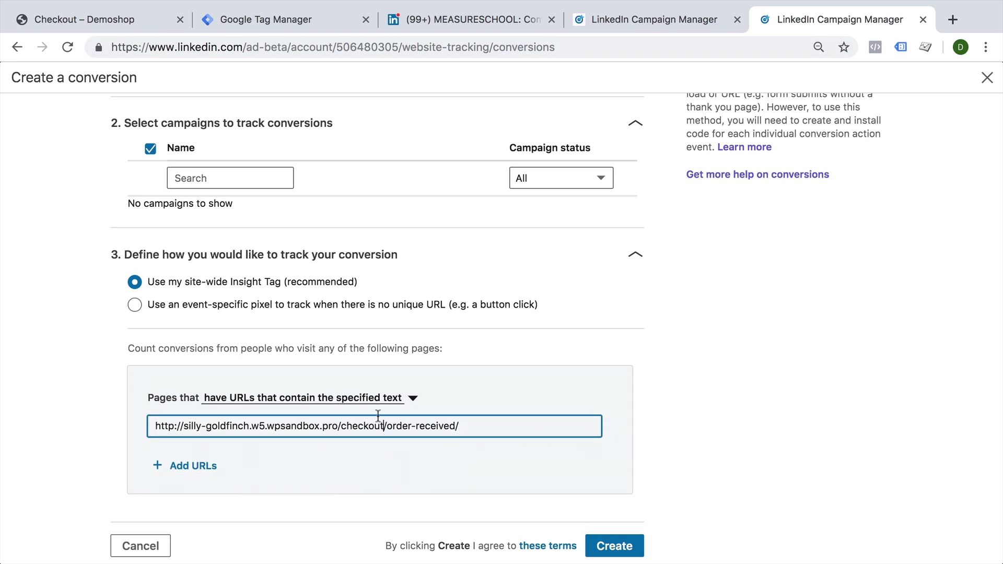
pyautogui.hotkey('shift', 'Home')
pyautogui.press('BackSpace')
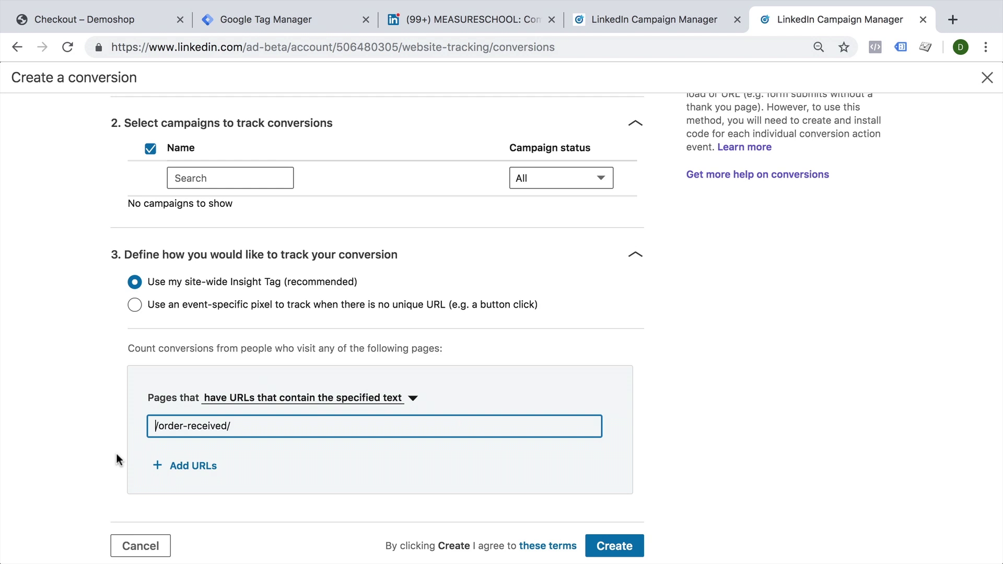
pyautogui.scroll(-2, 116, 454)
pyautogui.click(614, 493)
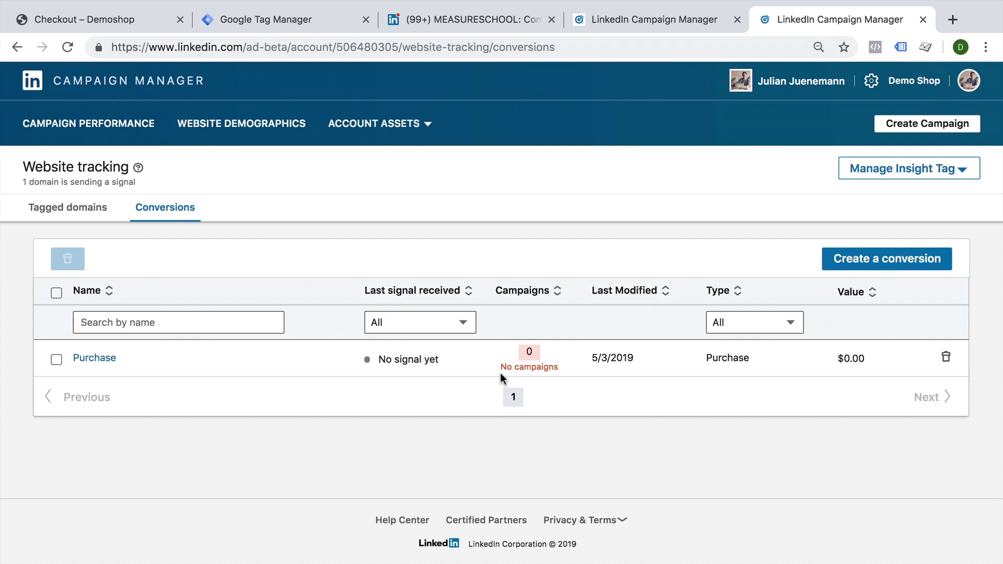
# Start a second conversion, Purchase 2, with Purchase as the conversion type
pyautogui.click(854, 259)
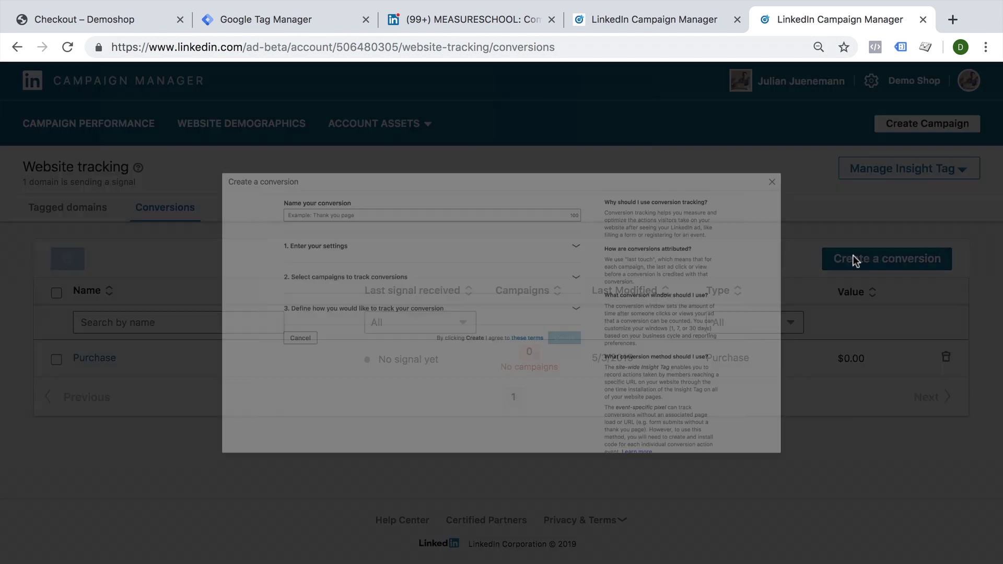
pyautogui.click(354, 139)
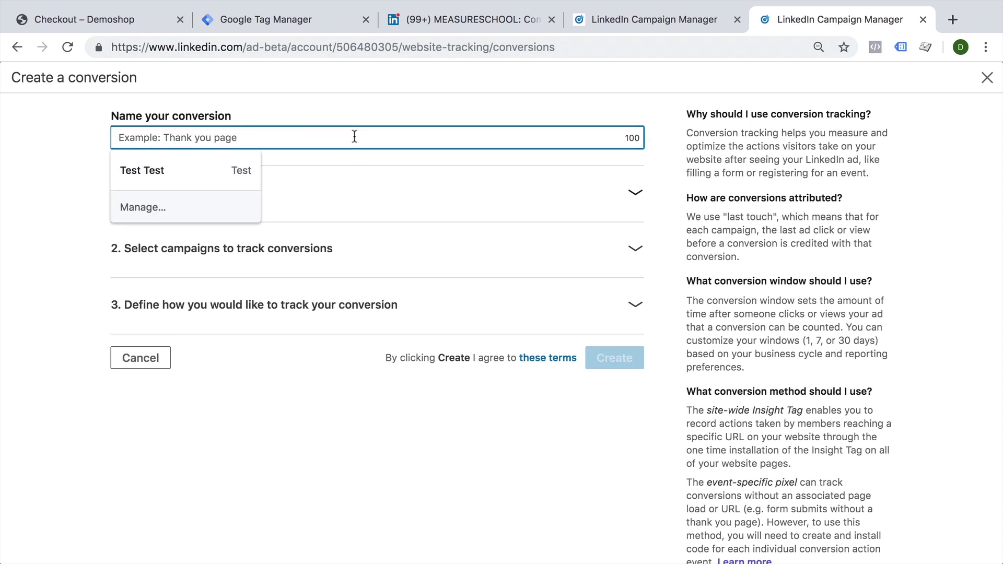
pyautogui.write('Purchase 2')
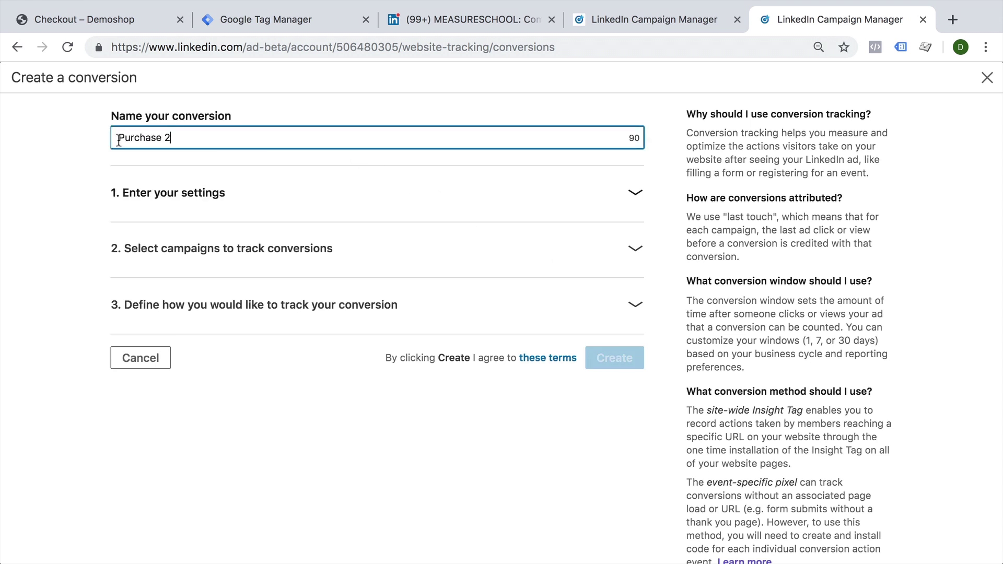
pyautogui.click(179, 196)
pyautogui.click(179, 253)
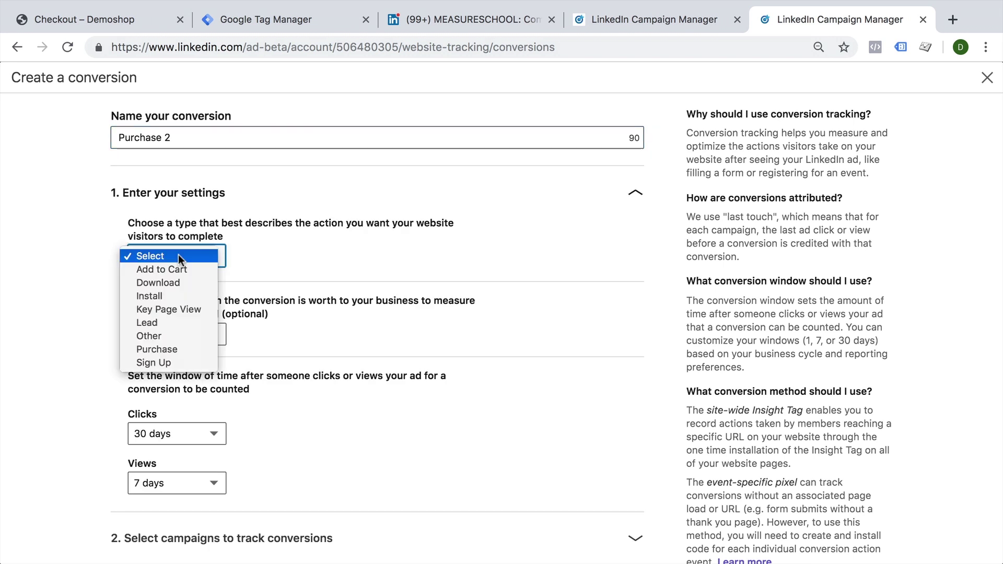
pyautogui.click(161, 348)
pyautogui.scroll(-2, 109, 353)
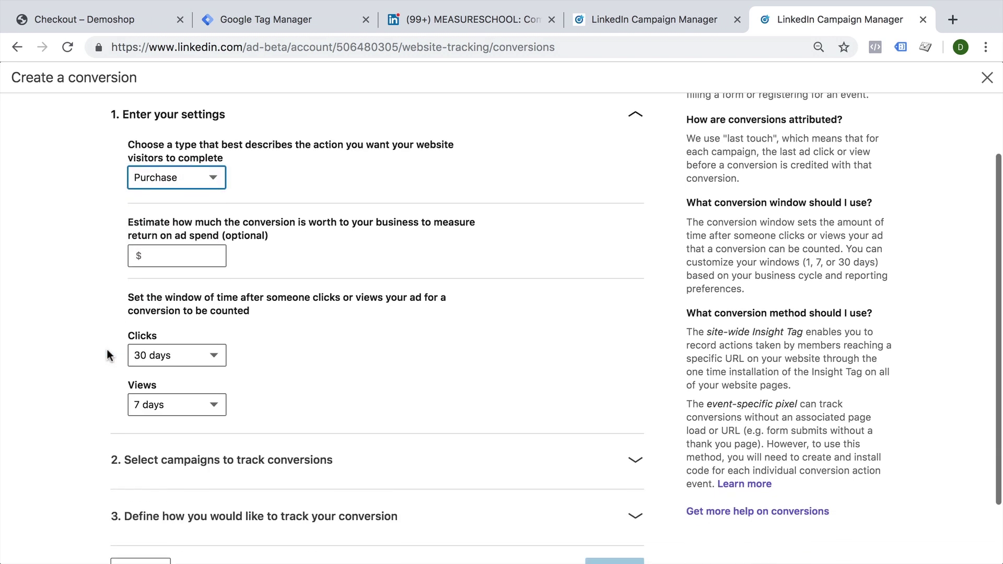
pyautogui.scroll(-2, 157, 369)
# Choose an event-specific pixel for tracking and copy its image code snippet
pyautogui.click(177, 382)
pyautogui.scroll(-2, 178, 385)
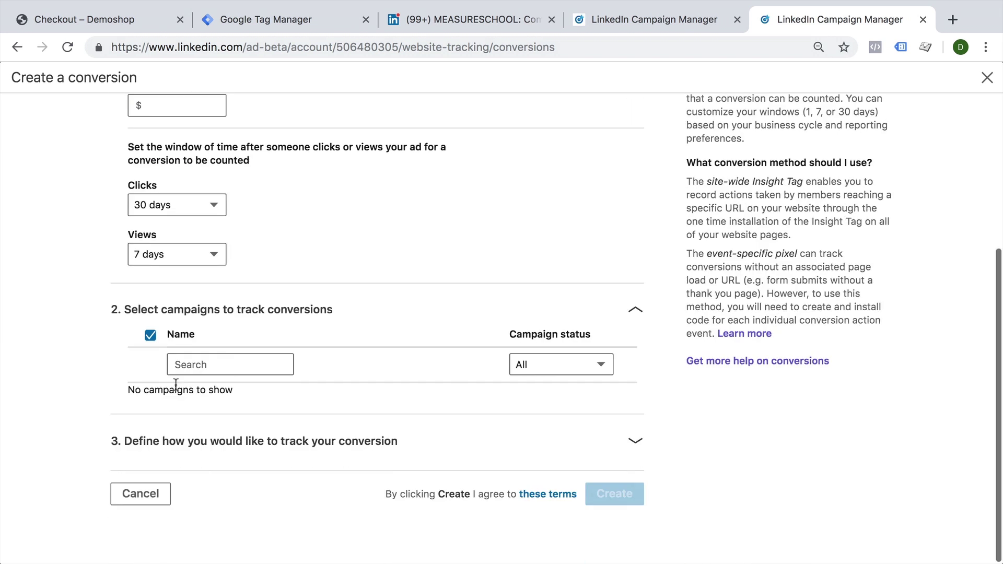
pyautogui.click(164, 440)
pyautogui.scroll(-3, 153, 435)
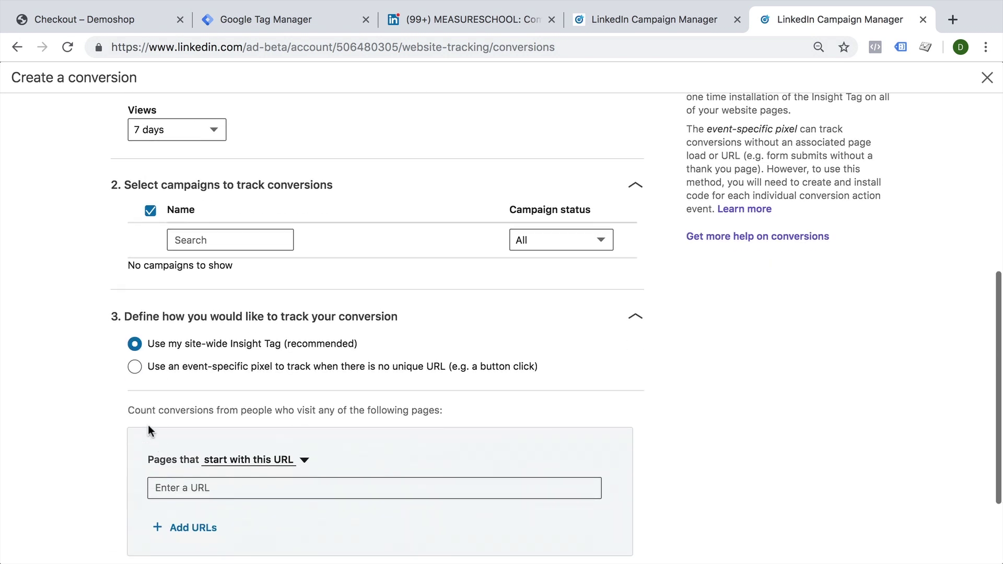
pyautogui.click(135, 367)
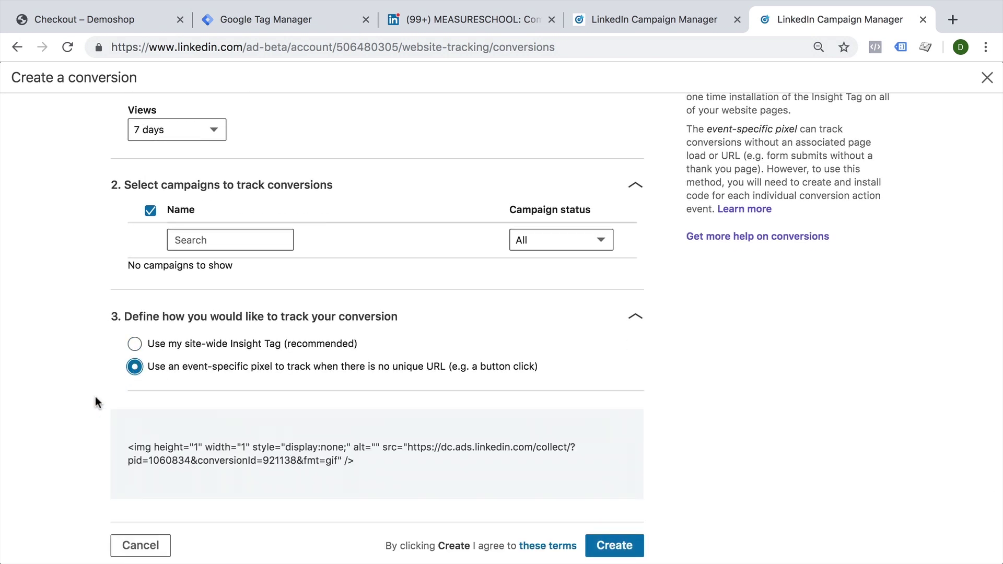
pyautogui.scroll(-1, 95, 397)
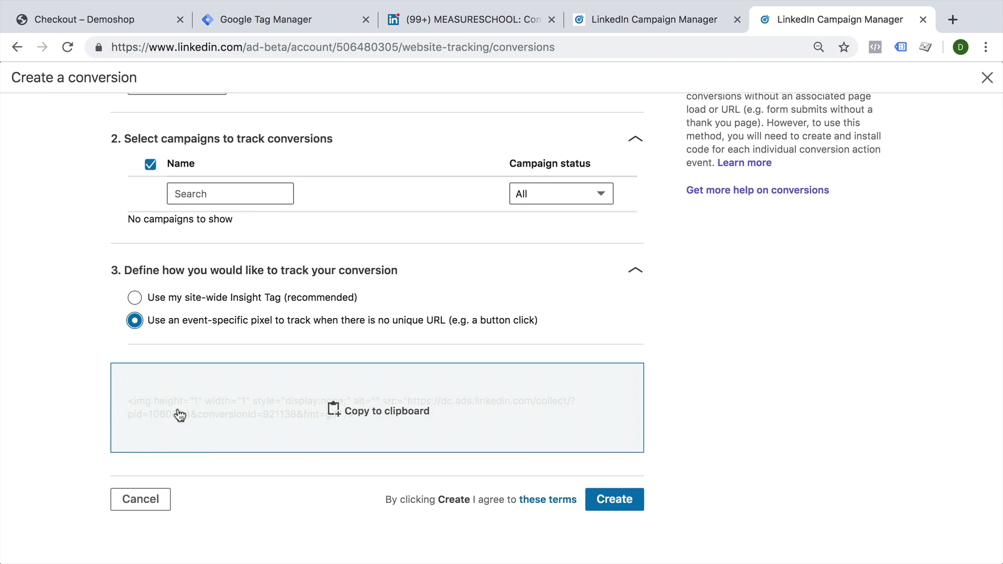
pyautogui.click(179, 415)
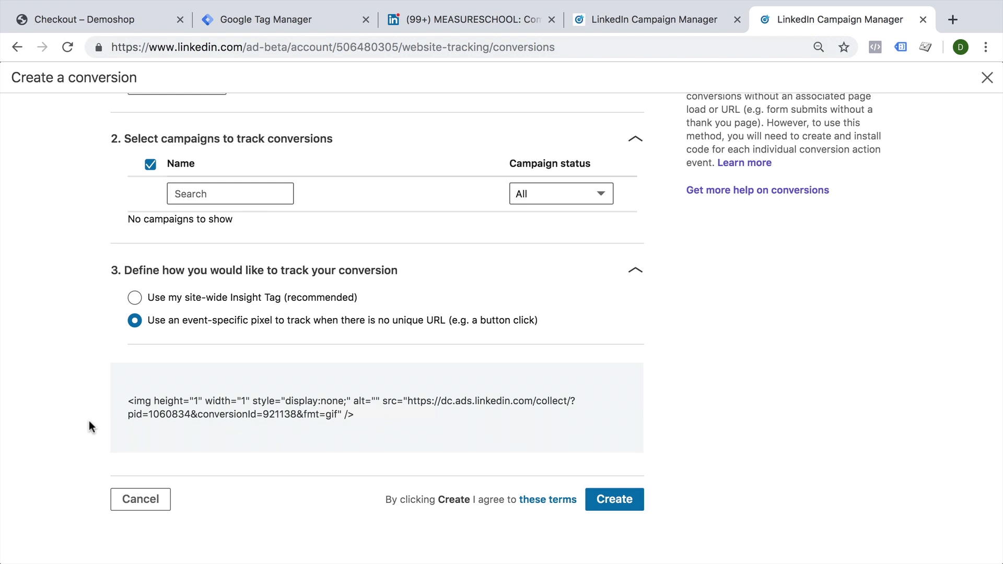
pyautogui.scroll(5, 89, 421)
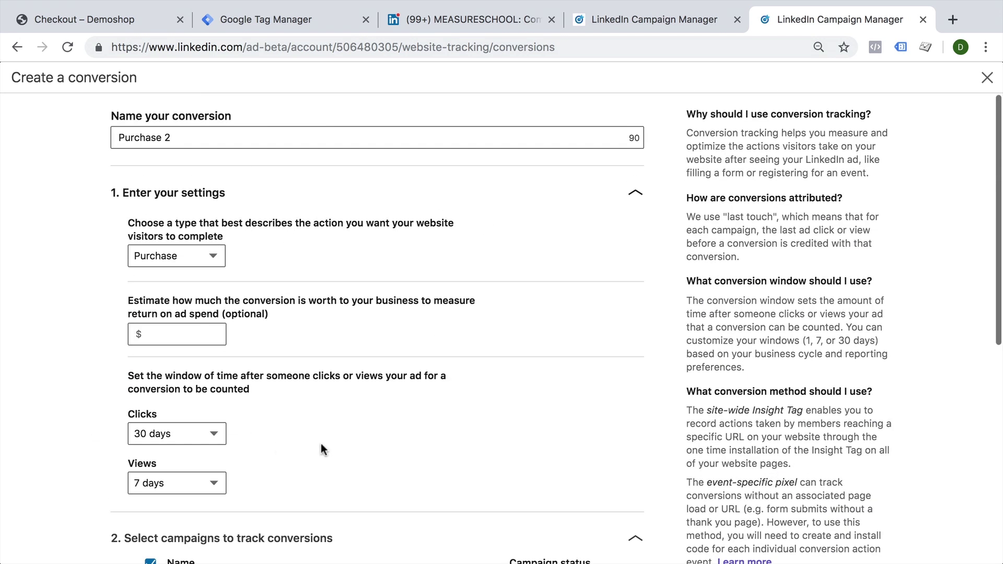
pyautogui.scroll(-7, 374, 393)
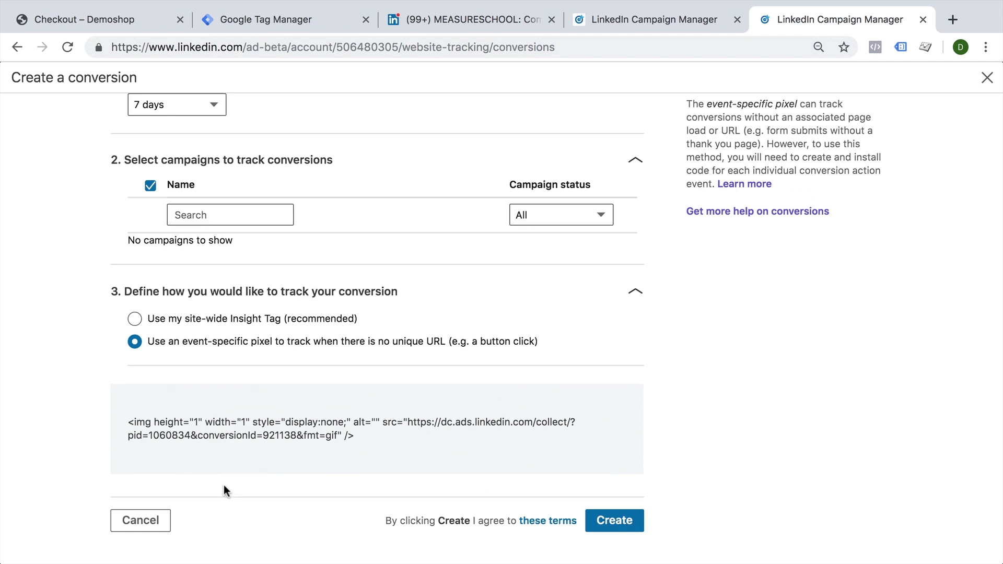
pyautogui.scroll(5, 224, 491)
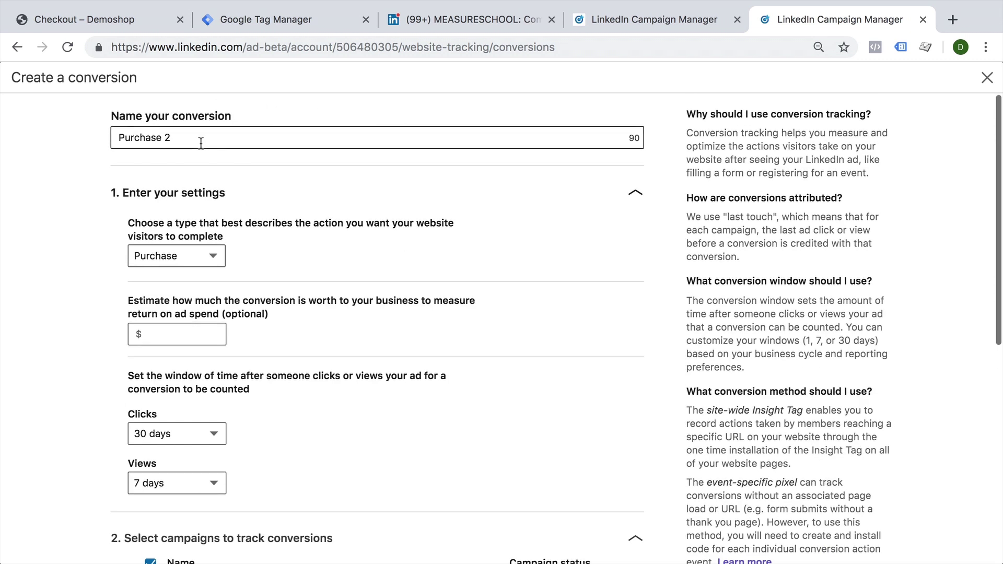
pyautogui.scroll(-7, 228, 149)
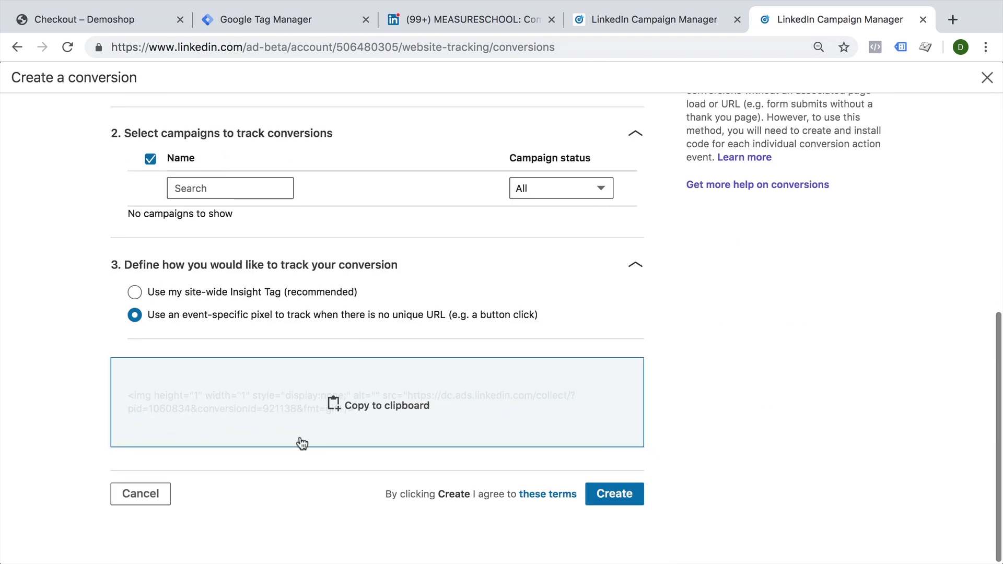
# In the default workspace, start a new Custom Image tag
pyautogui.click(283, 25)
pyautogui.click(54, 140)
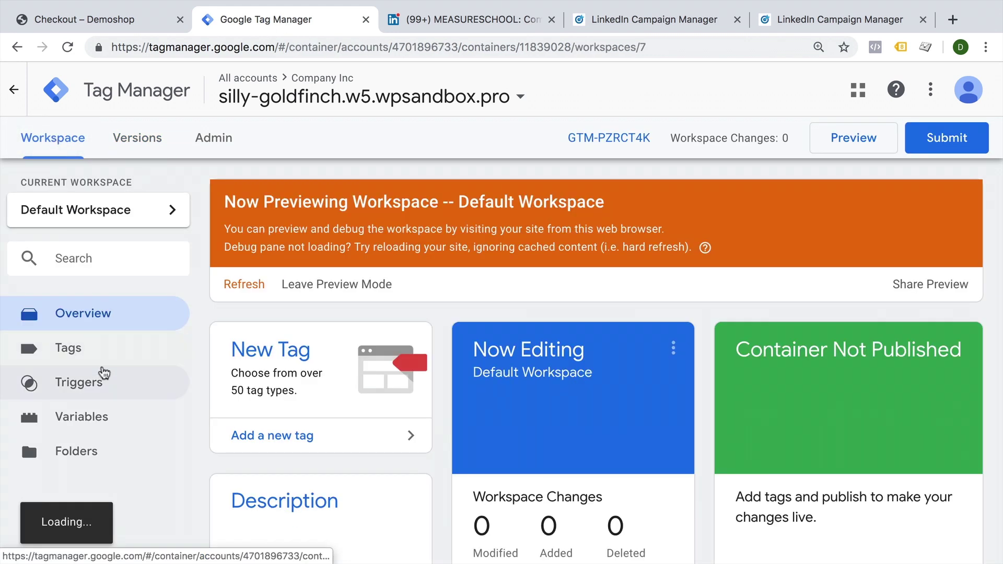
pyautogui.click(94, 357)
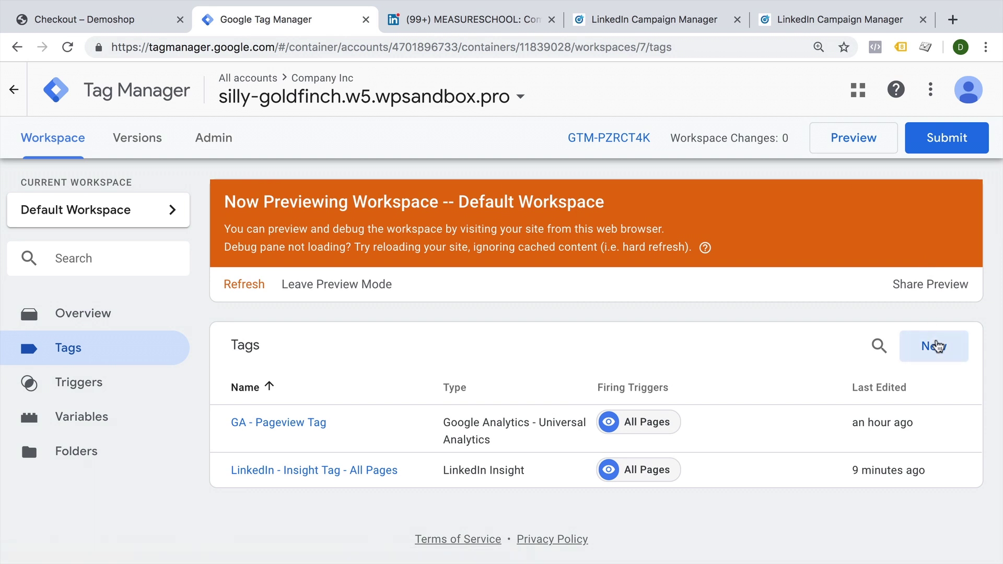
pyautogui.click(934, 346)
pyautogui.click(857, 277)
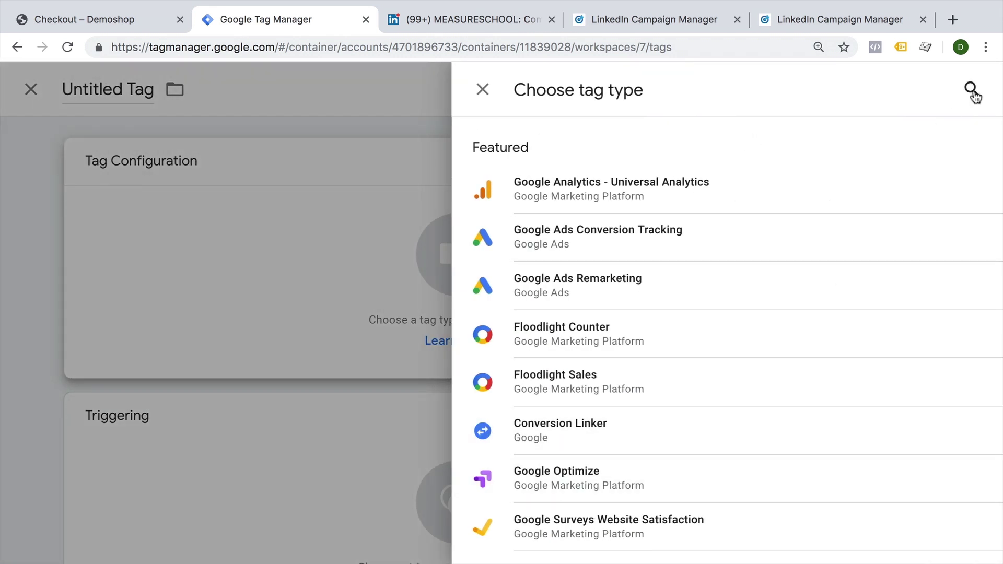
pyautogui.click(972, 90)
pyautogui.write('nsi')
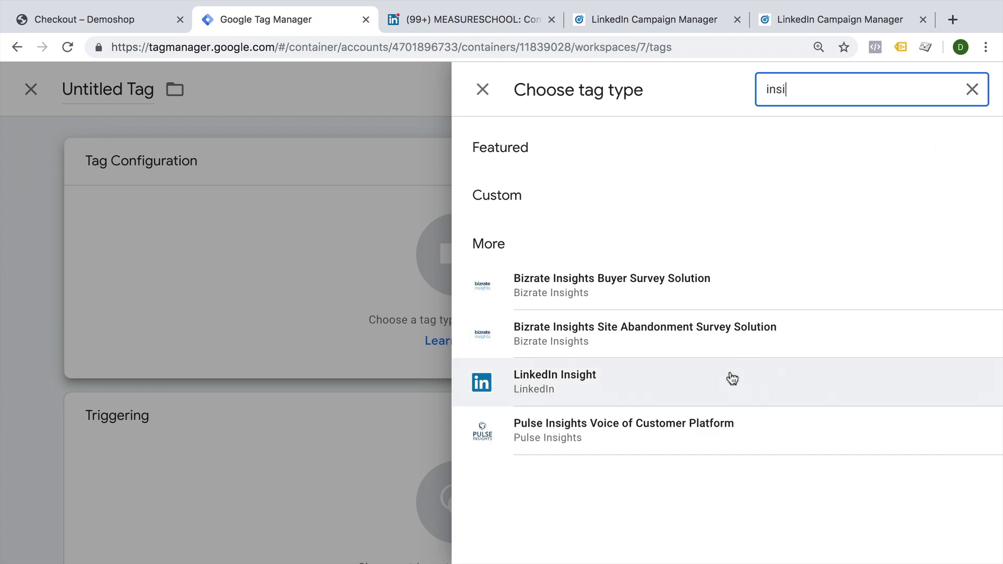
pyautogui.click(971, 90)
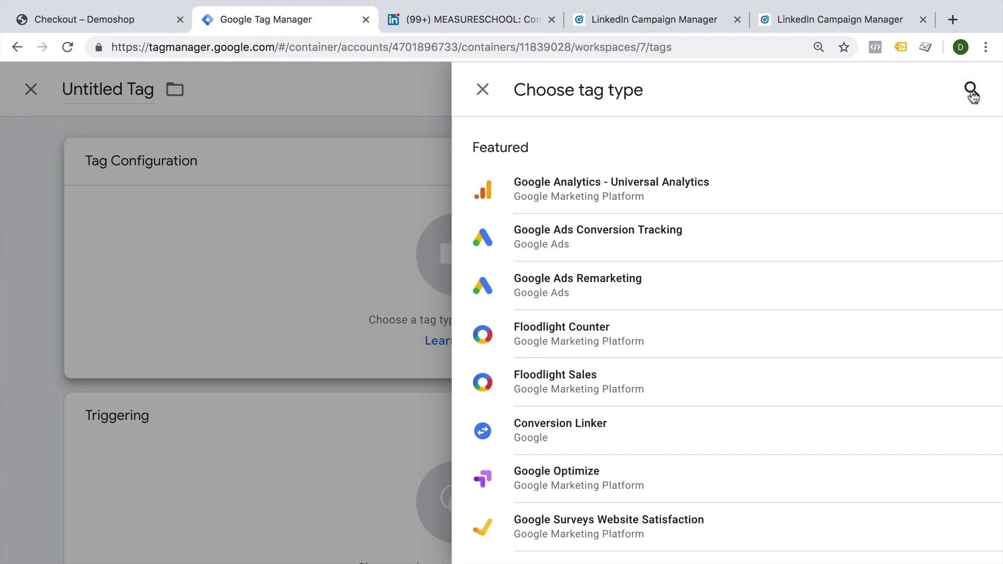
pyautogui.scroll(-5, 802, 220)
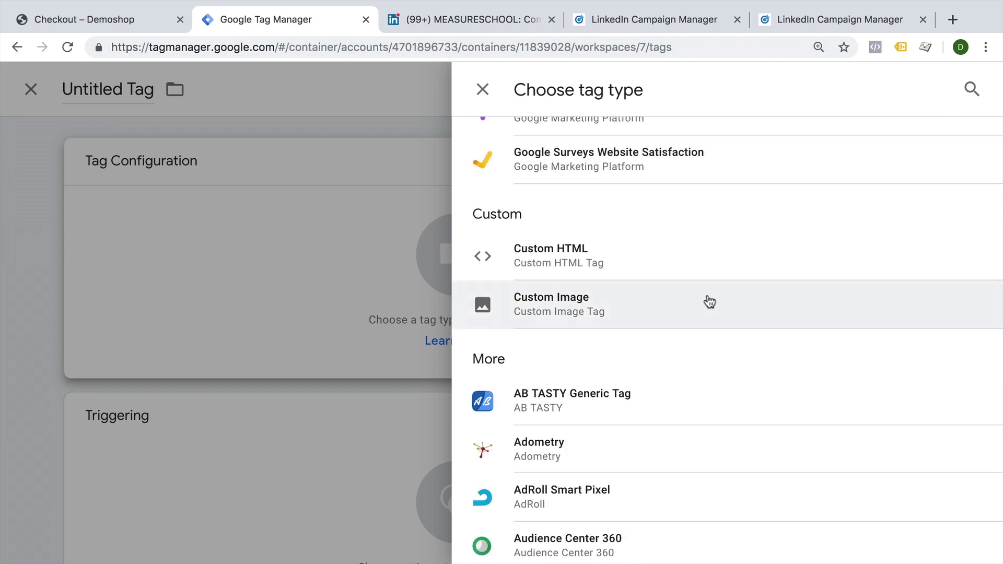
pyautogui.click(709, 302)
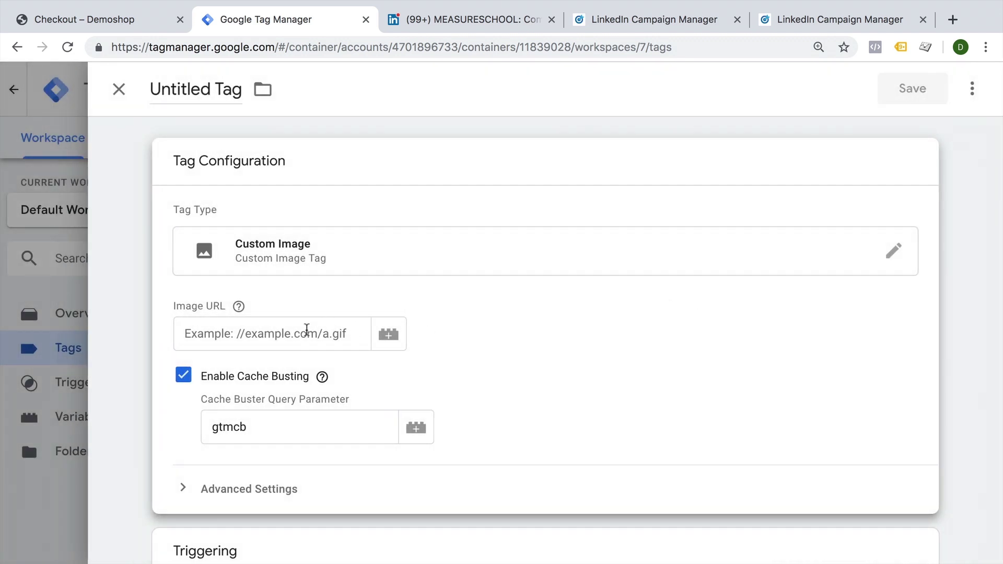
# Paste the LinkedIn pixel snippet as the image URL, stripping the surrounding img markup
pyautogui.click(307, 329)
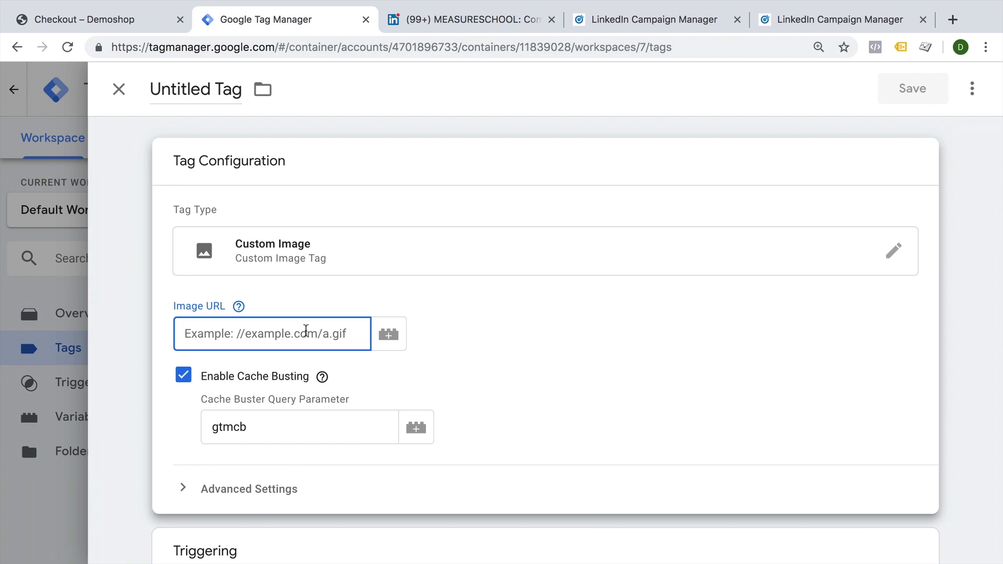
pyautogui.hotkey('ctrl', 'v')
pyautogui.moveTo(299, 334); pyautogui.dragTo(82, 337)
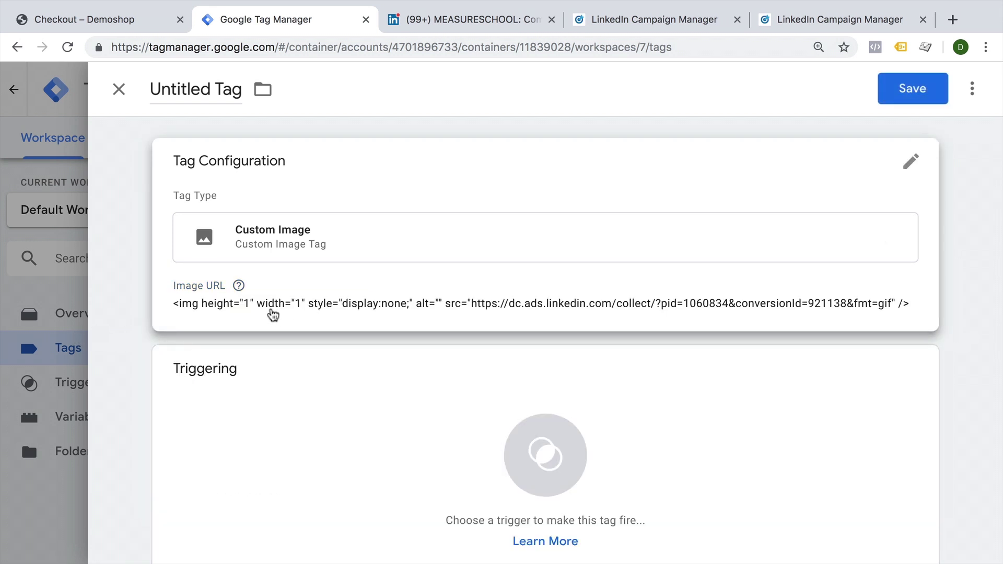
pyautogui.click(271, 313)
pyautogui.moveTo(185, 334); pyautogui.dragTo(377, 333)
pyautogui.click(203, 334)
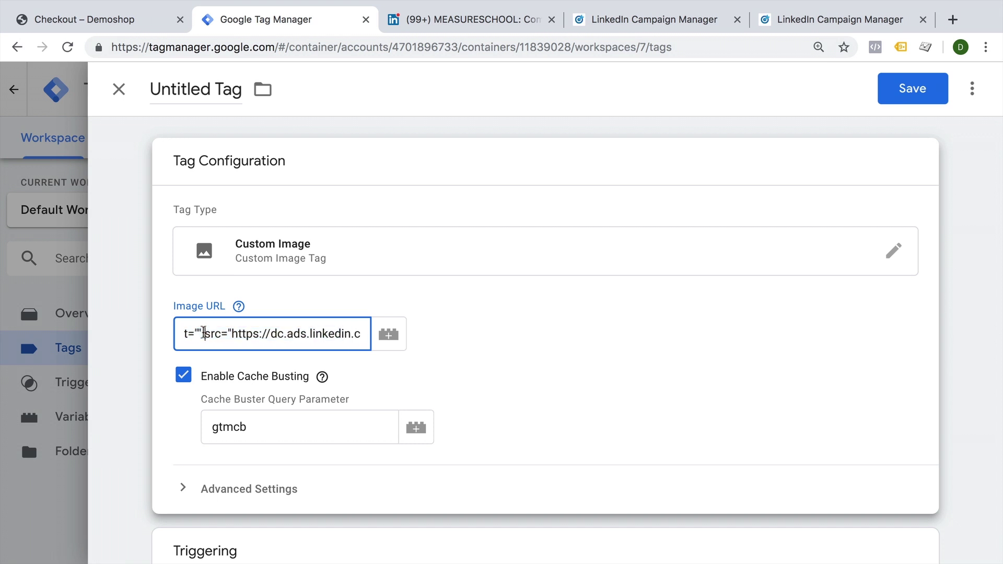
pyautogui.click(238, 306)
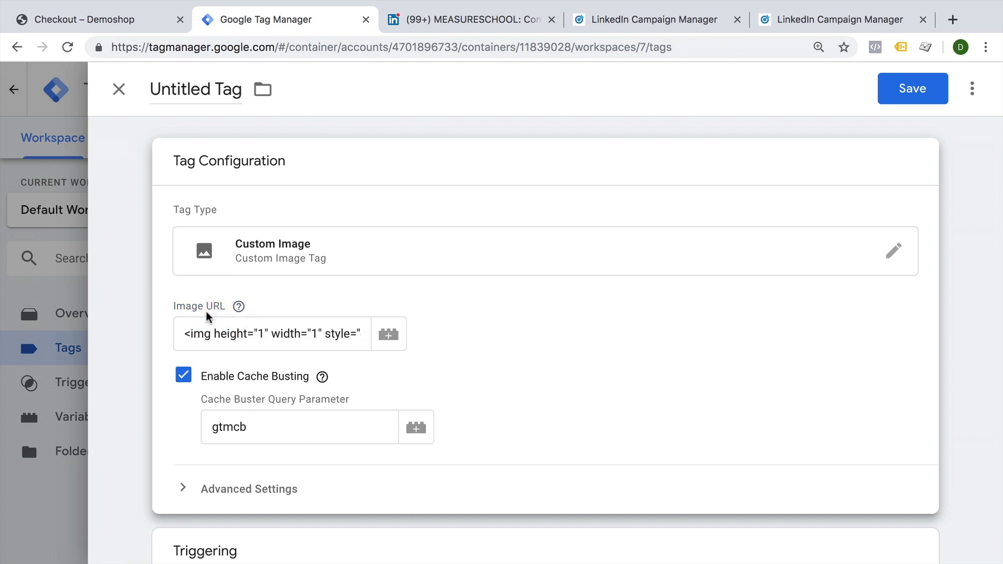
pyautogui.keyDown('shift'); pyautogui.click(184, 334); pyautogui.keyUp('shift')
pyautogui.press('BackSpace')
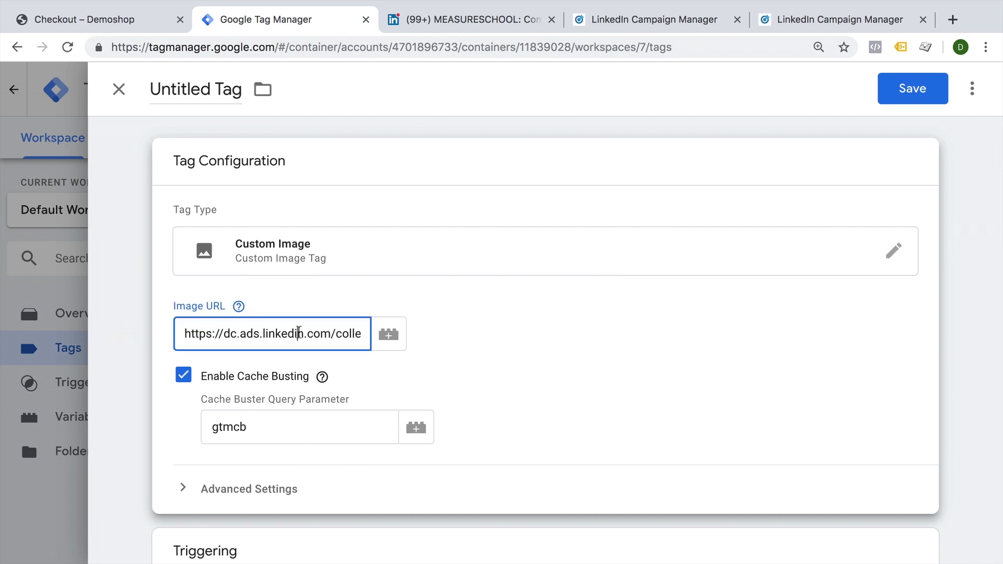
pyautogui.moveTo(298, 333); pyautogui.dragTo(535, 336)
pyautogui.click(280, 335)
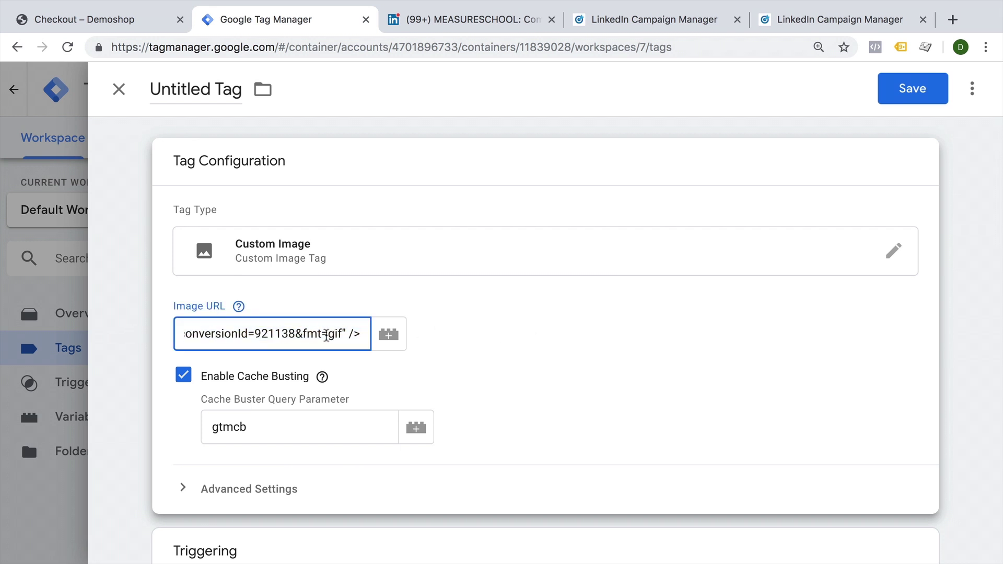
pyautogui.moveTo(343, 336)
pyautogui.mouseDown()
pyautogui.moveTo(363, 340)
pyautogui.moveTo(105, 343)
pyautogui.mouseUp()
pyautogui.press('BackSpace')
pyautogui.click(105, 342)
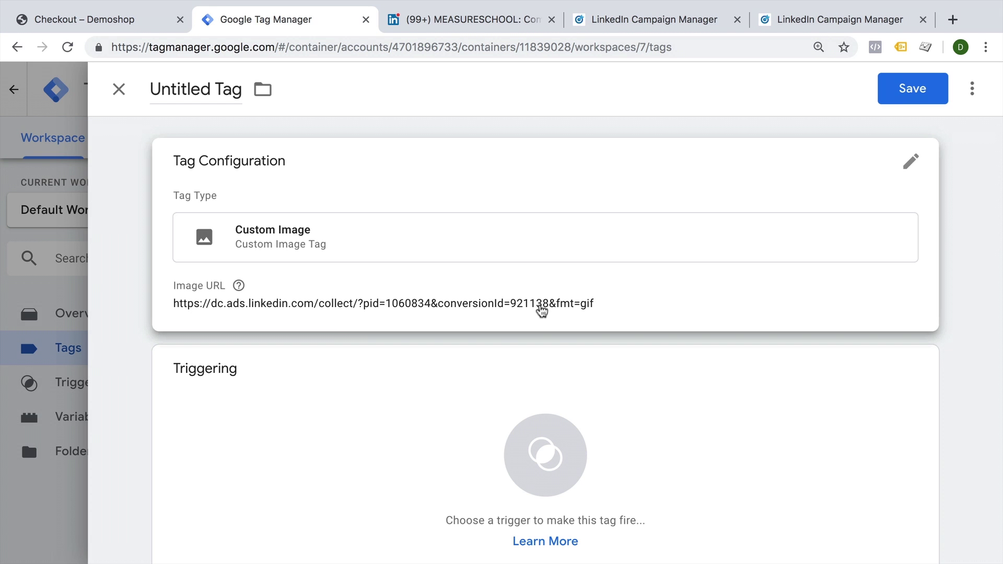
# Check the debug panel on the order page, then add a new trigger titled 'custom - '
pyautogui.click(135, 23)
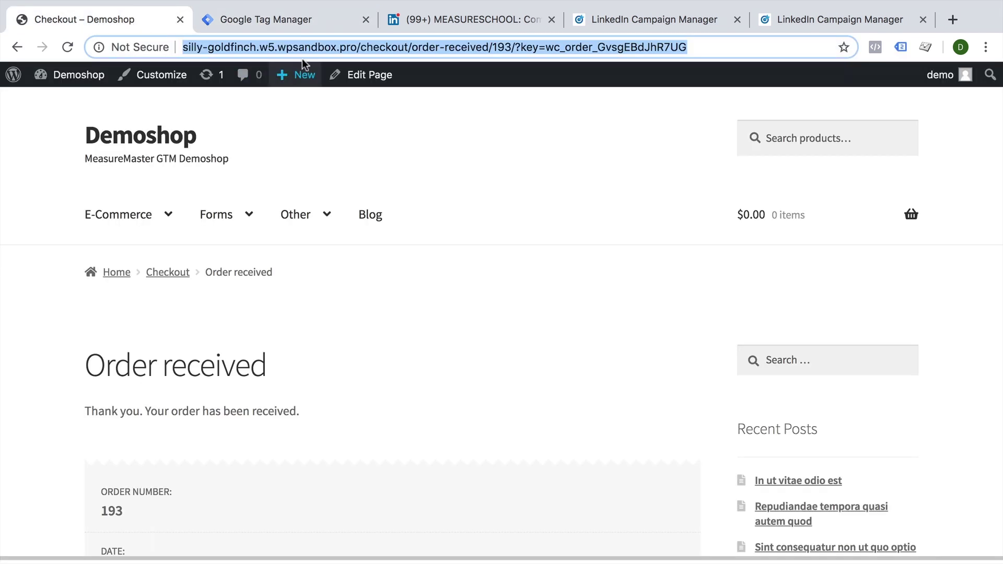
pyautogui.click(355, 133)
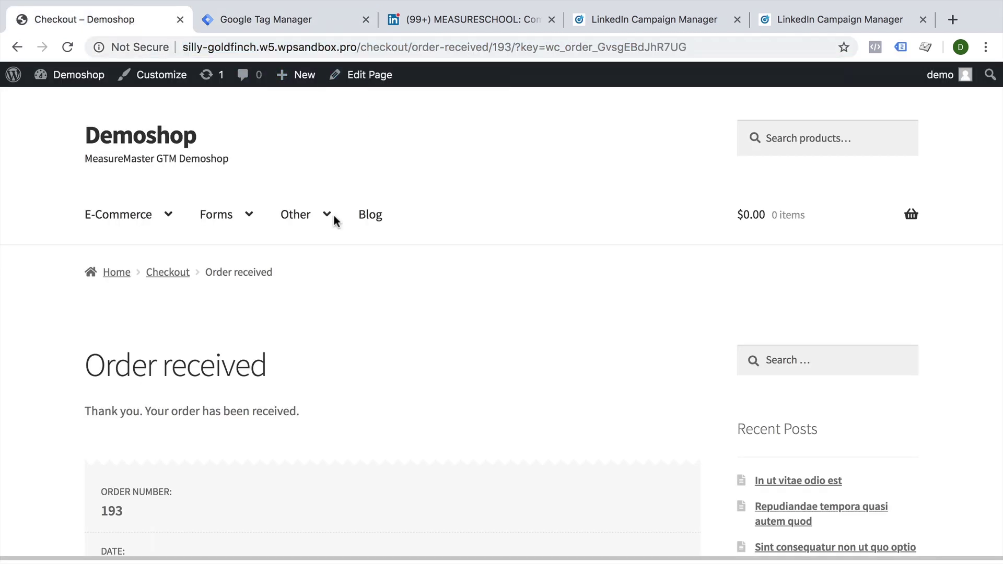
pyautogui.moveTo(217, 558); pyautogui.dragTo(260, 300)
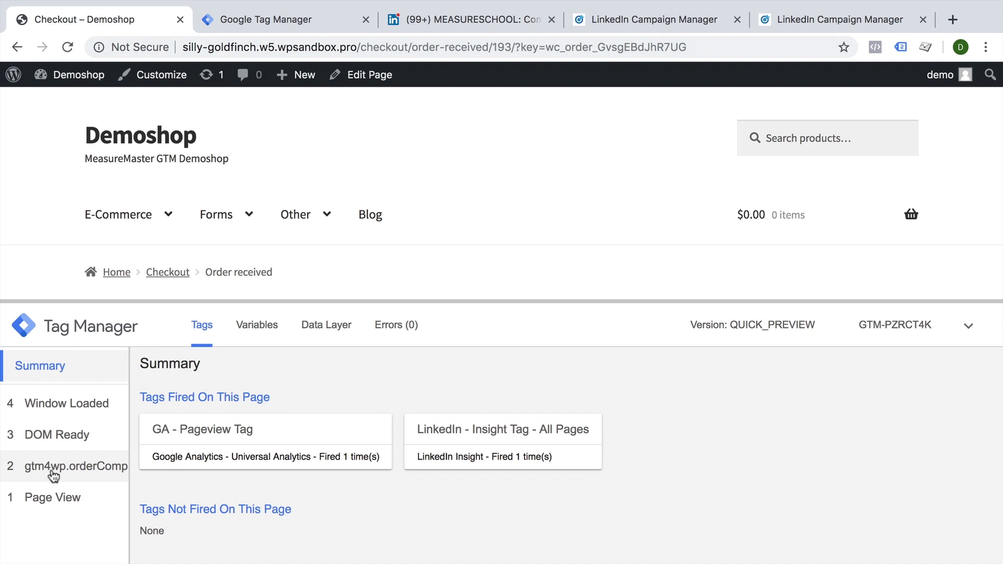
pyautogui.click(268, 24)
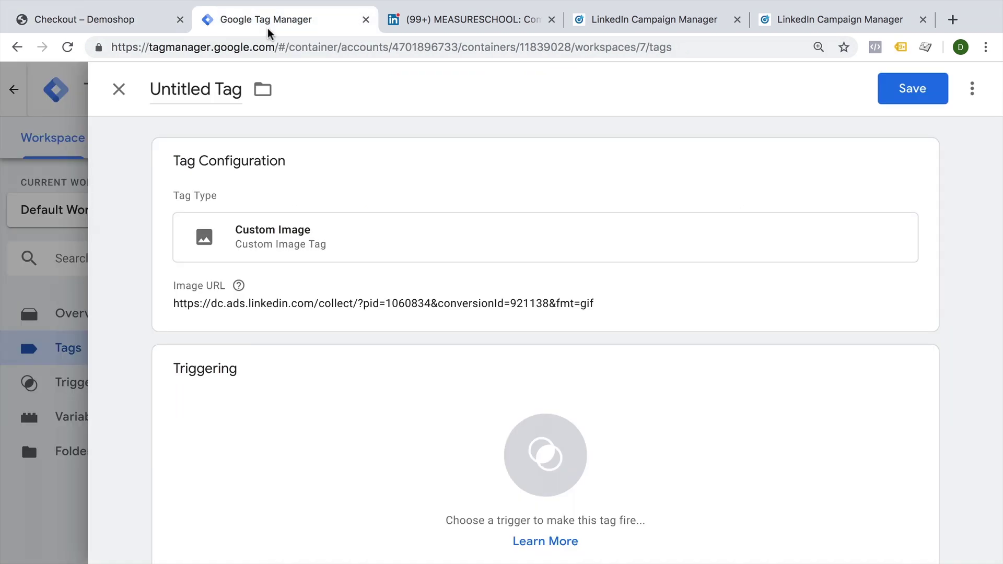
pyautogui.click(332, 435)
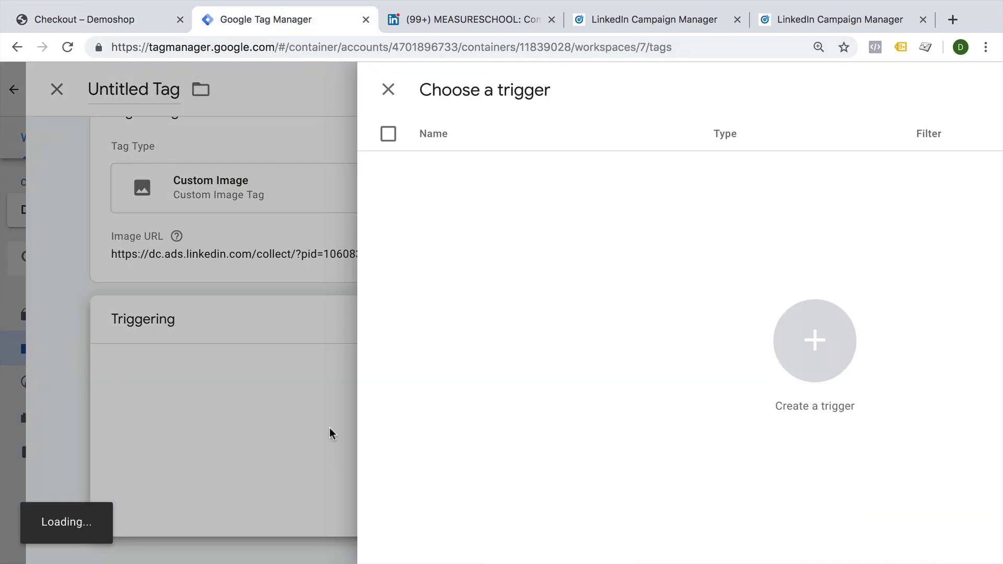
pyautogui.click(965, 90)
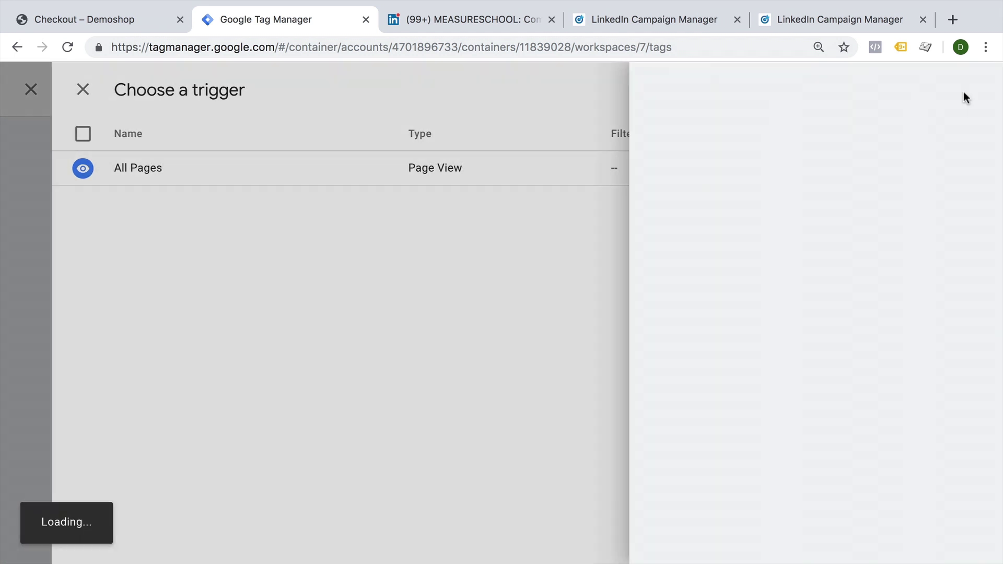
pyautogui.doubleClick(231, 88)
pyautogui.tripleClick(231, 88)
pyautogui.write('c')
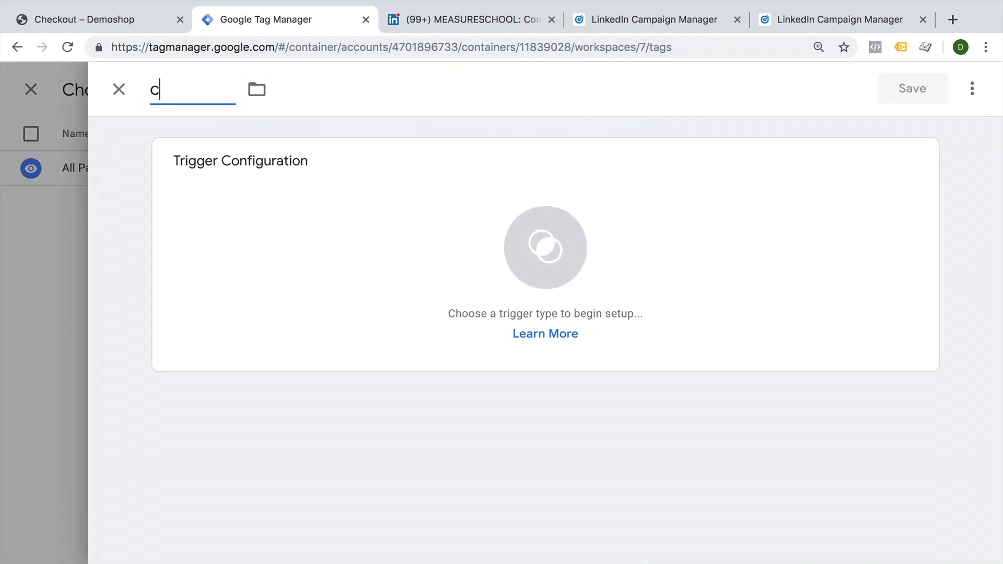
pyautogui.write('ustom =')
pyautogui.press('BackSpace')
pyautogui.write('-')
# Copy the gtm4wp.orderCompletedEEC event name from the preview's Variables tab
pyautogui.click(134, 22)
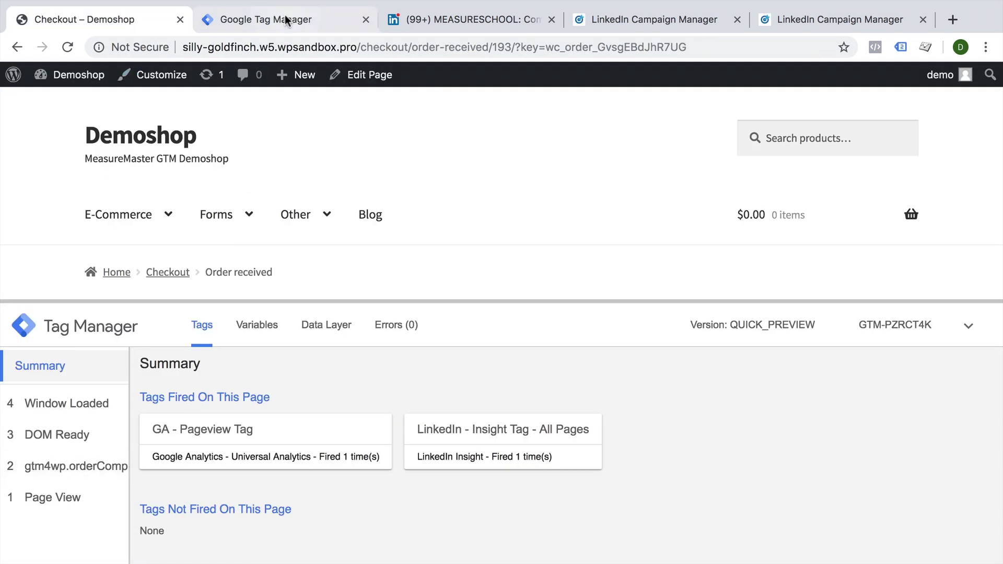
pyautogui.click(257, 324)
pyautogui.click(72, 475)
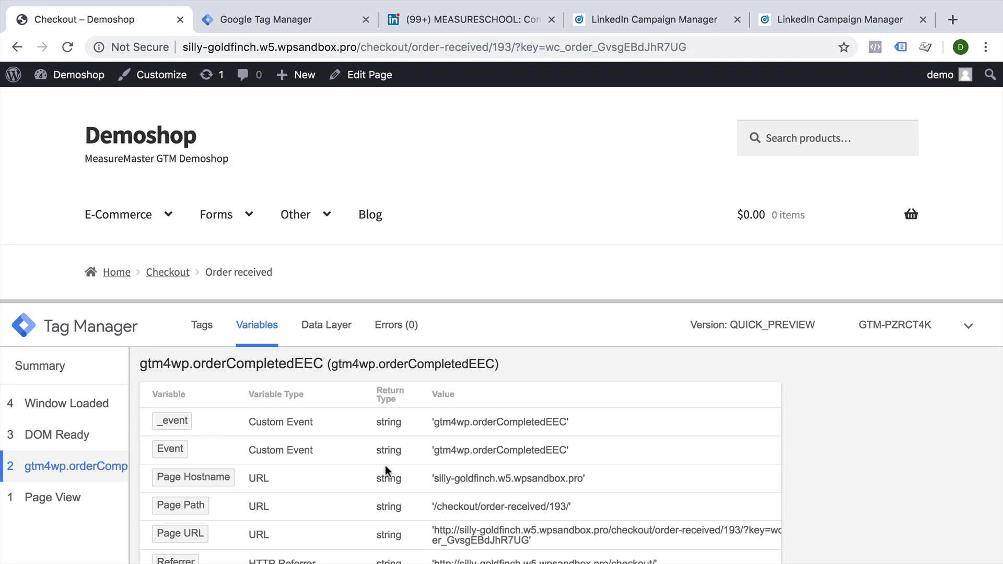
pyautogui.moveTo(436, 428); pyautogui.dragTo(564, 427)
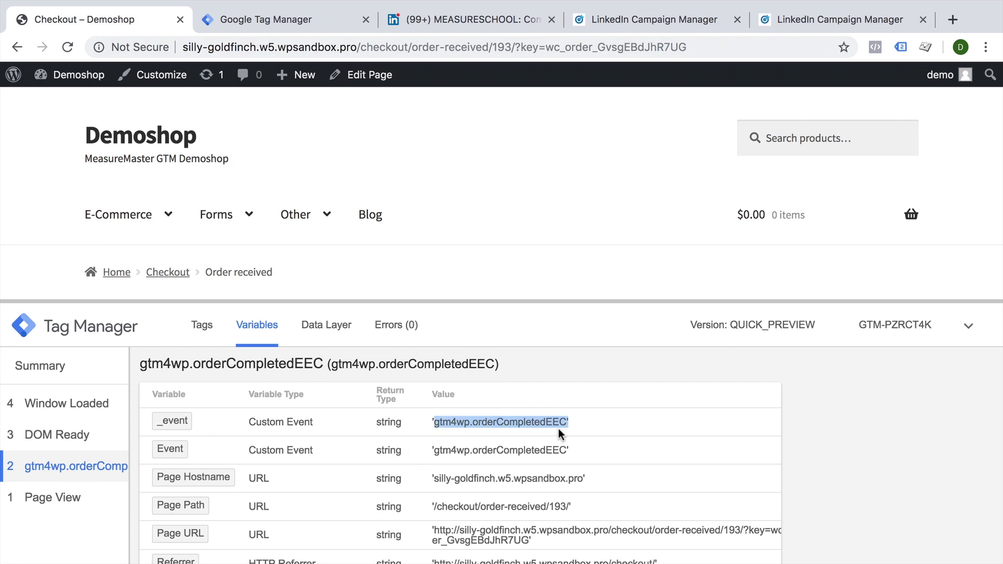
# Title the trigger 'custom - gtm4wp.orderCompletedEEC', make it a Custom Event on that name, and save
pyautogui.click(258, 19)
pyautogui.write('gtm4wp.orderCompletedEEC')
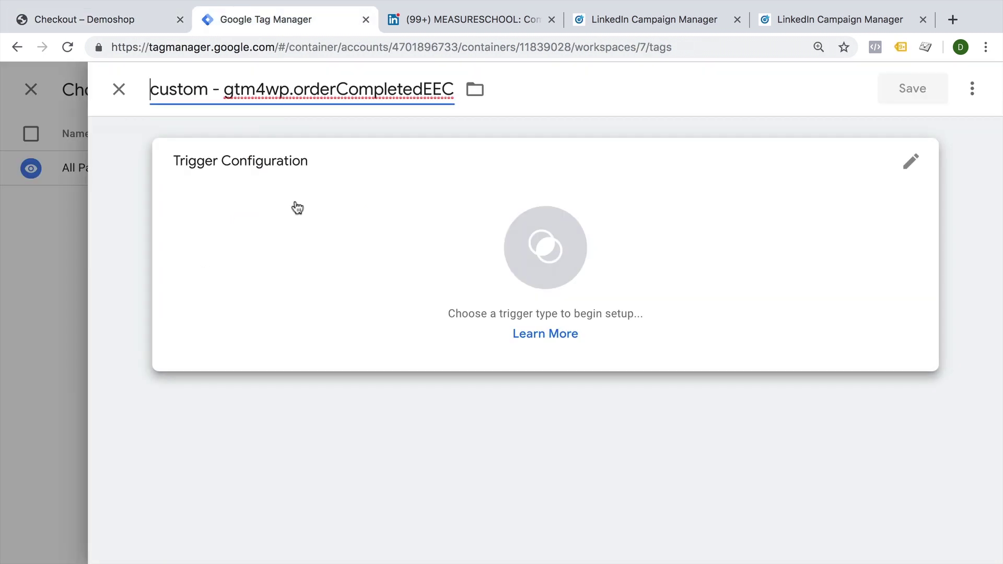
pyautogui.click(295, 204)
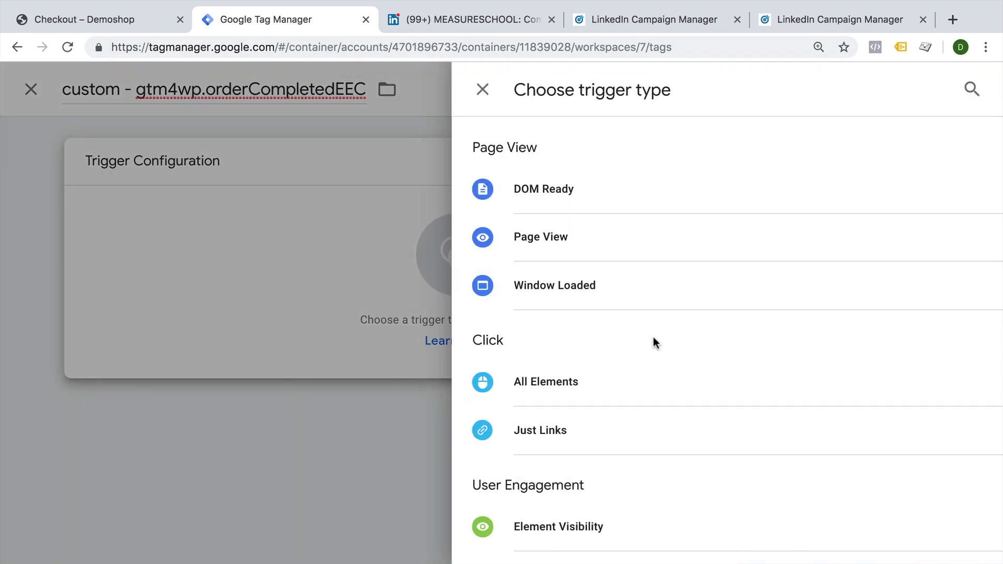
pyautogui.scroll(-4, 653, 337)
pyautogui.scroll(-2, 611, 376)
pyautogui.click(597, 384)
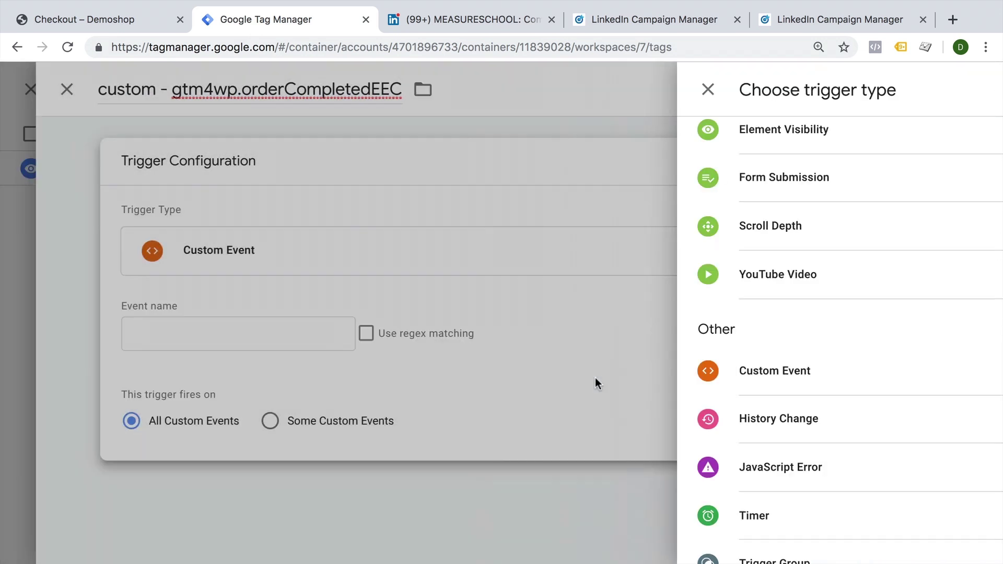
pyautogui.click(336, 334)
pyautogui.write('gtm4wp.orderCompletedEEC')
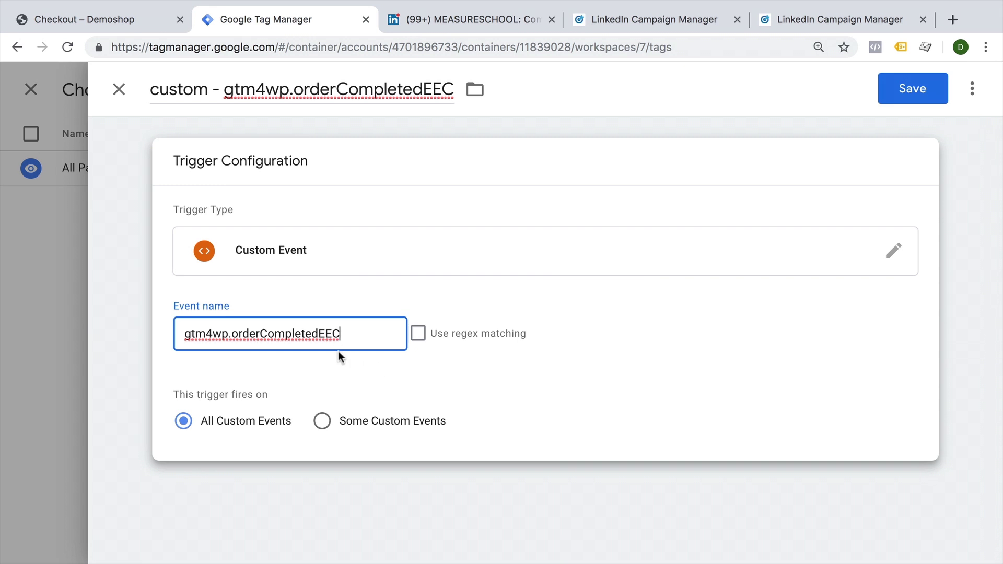
pyautogui.click(920, 102)
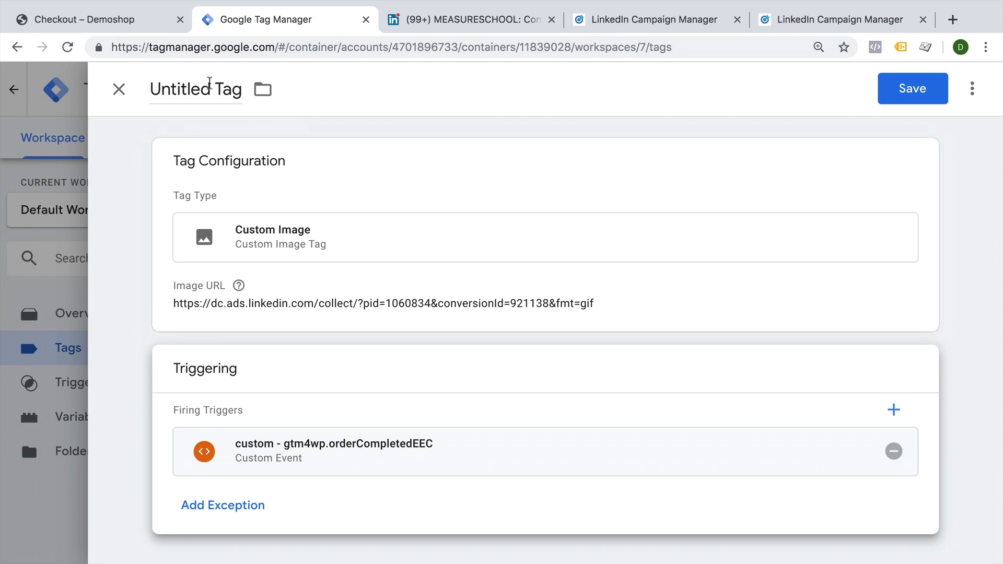
# Retitle the Custom Image tag 'LinkedIn - Event - Purchase', save it, and refresh the preview
pyautogui.click(212, 88)
pyautogui.hotkey('ctrl', 'a')
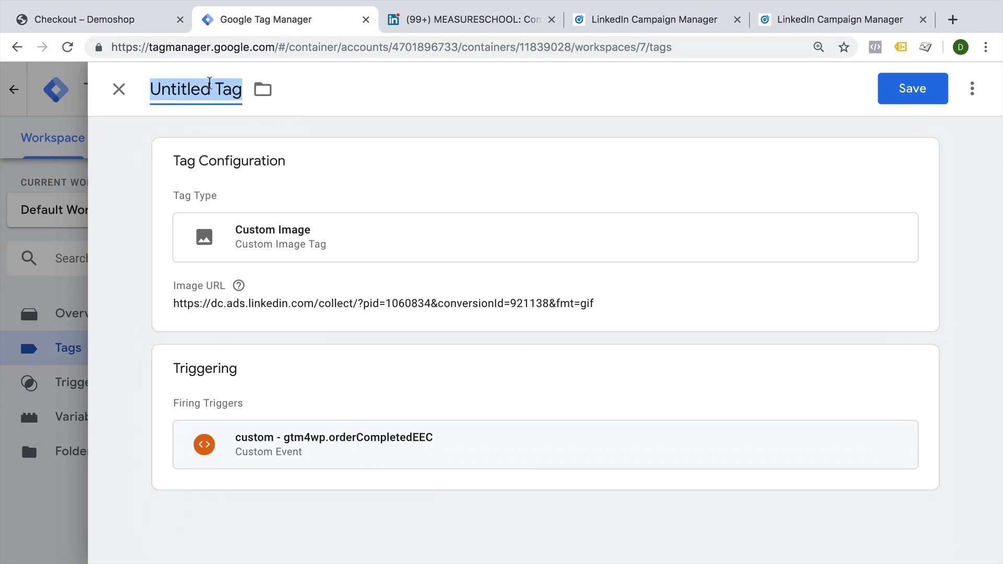
pyautogui.write('Linked')
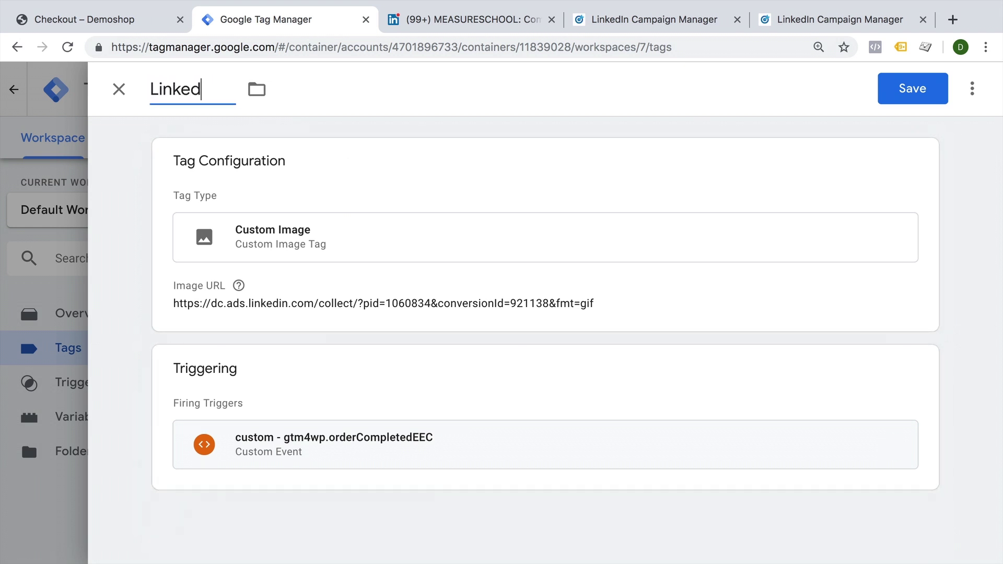
pyautogui.write('In - Event')
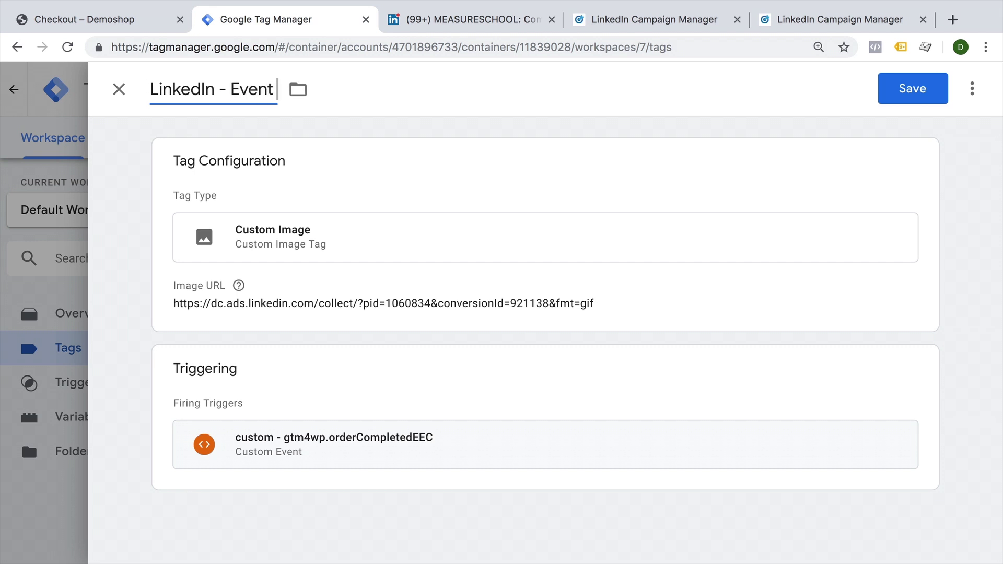
pyautogui.write(' - ')
pyautogui.write('Purchase')
pyautogui.click(906, 93)
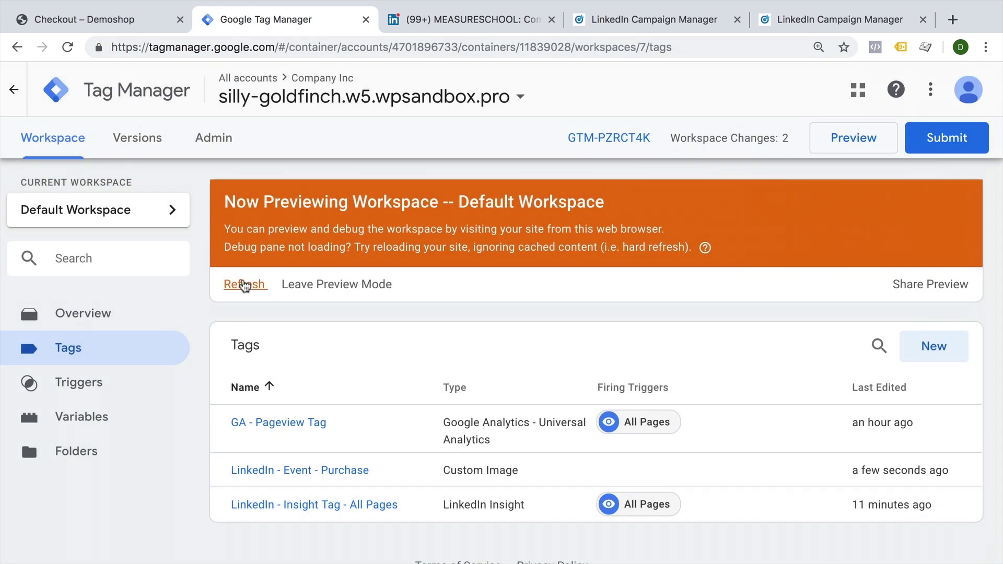
pyautogui.click(244, 285)
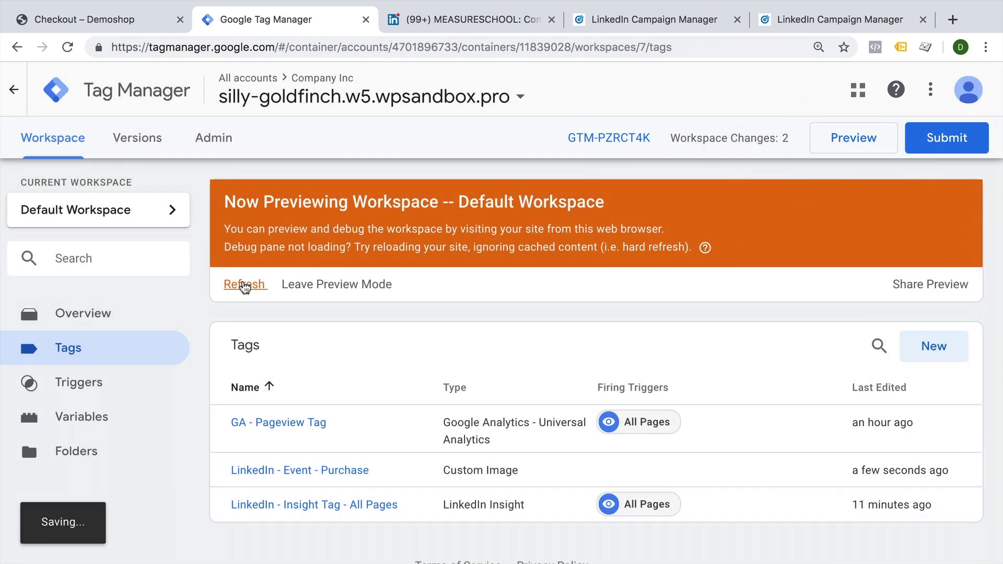
# Order the Album in the previewed Demoshop to check LinkedIn - Event - Purchase fires once
pyautogui.click(55, 22)
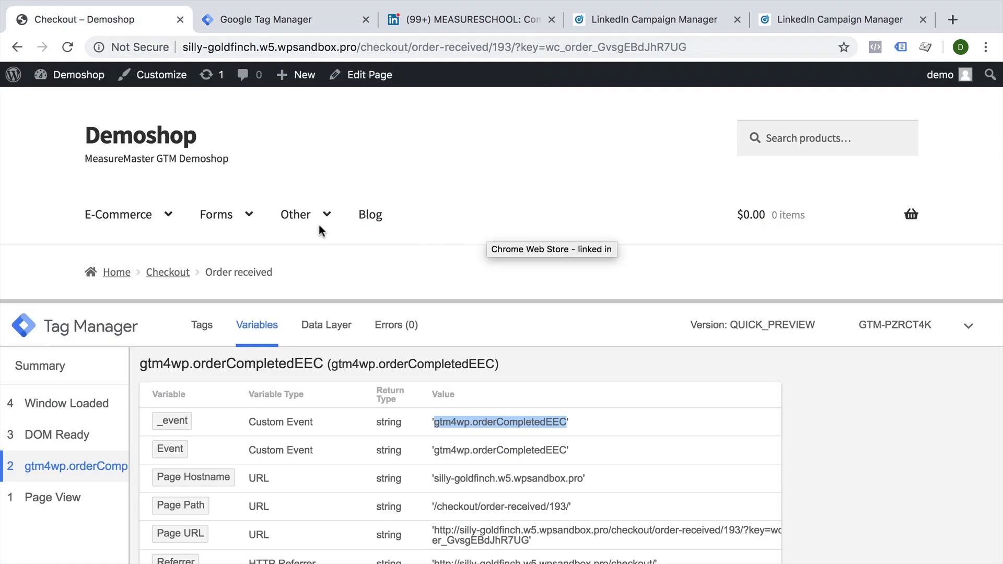
pyautogui.click(122, 265)
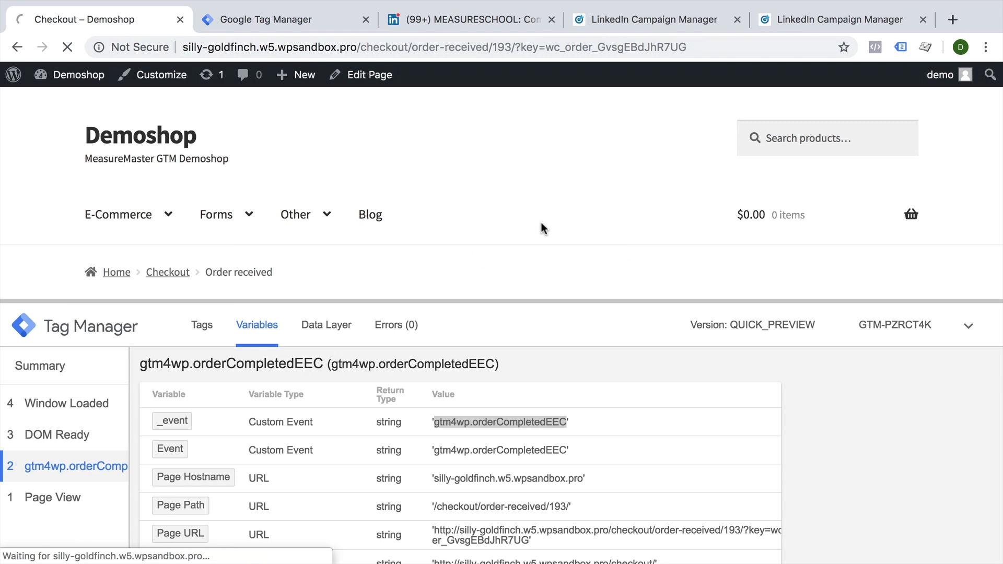
pyautogui.scroll(-5, 540, 227)
pyautogui.click(175, 326)
pyautogui.click(211, 327)
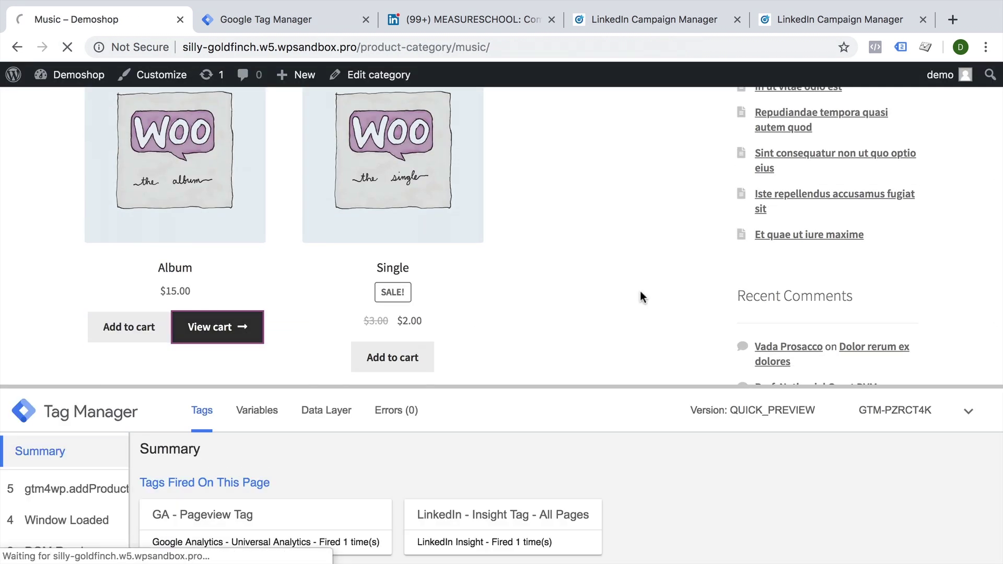
pyautogui.scroll(-5, 655, 283)
pyautogui.click(635, 186)
pyautogui.scroll(-10, 462, 252)
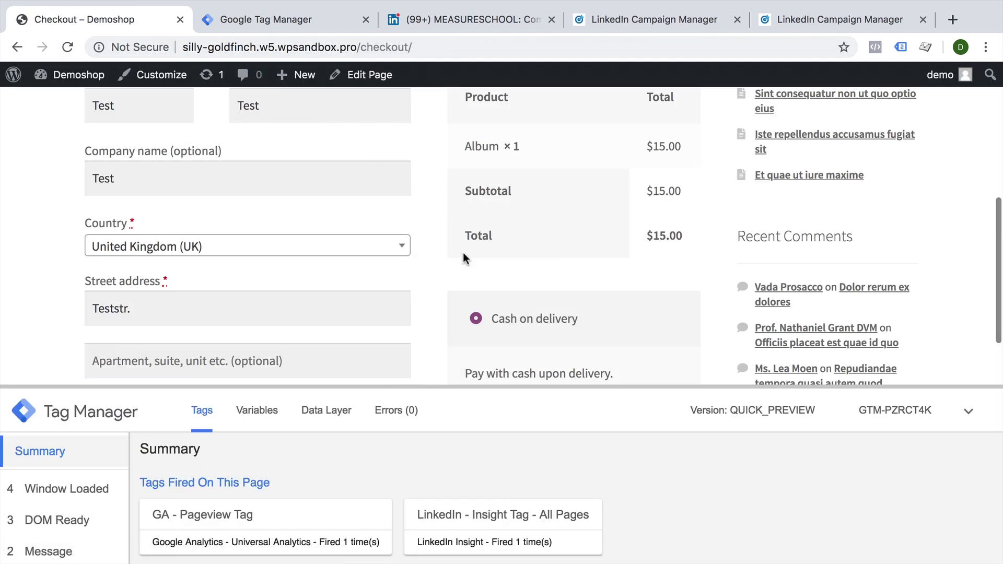
pyautogui.scroll(-3, 463, 253)
pyautogui.click(524, 241)
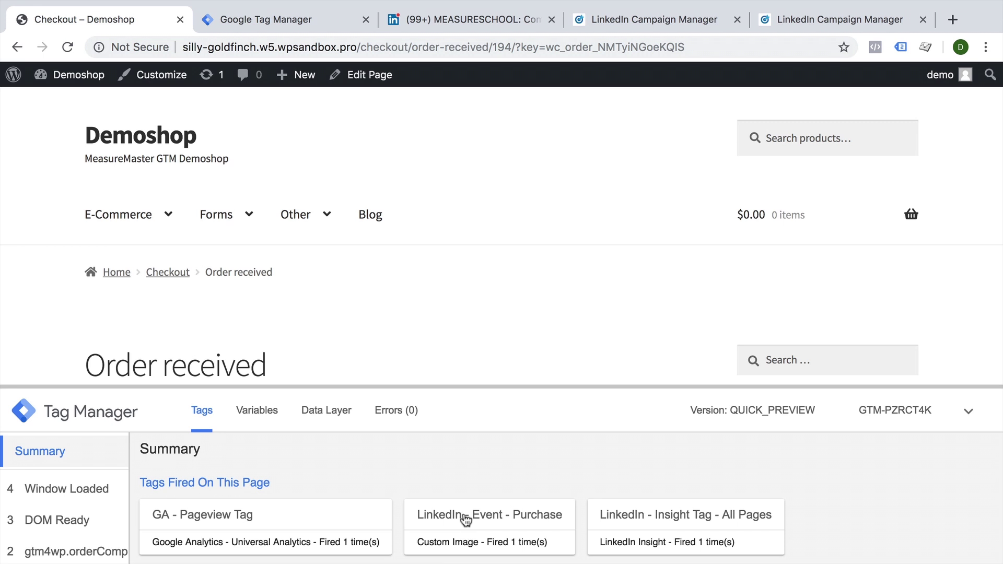
# Create the Purchase 2 conversion in Campaign Manager, then recheck the order page's fired tags
pyautogui.click(844, 11)
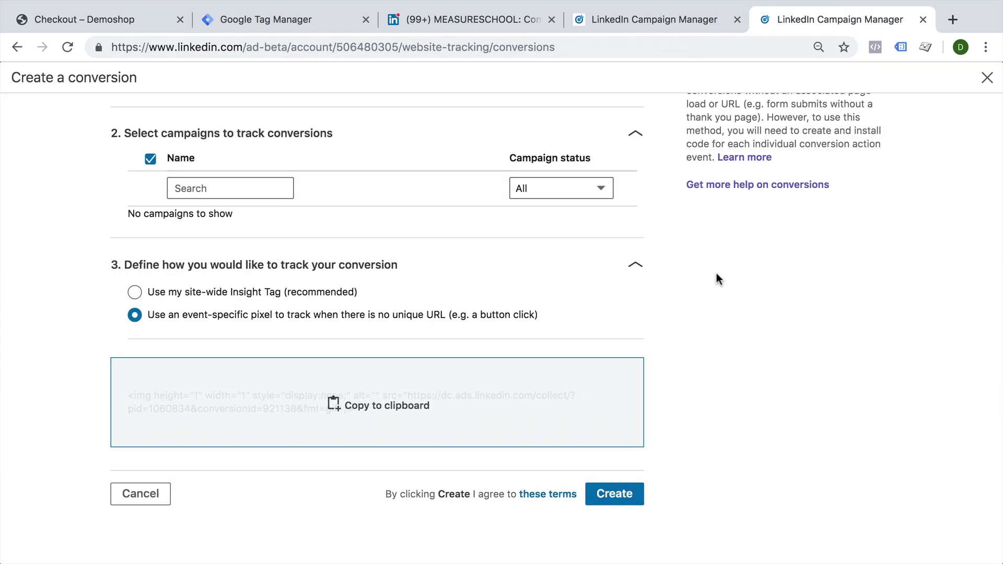
pyautogui.click(613, 493)
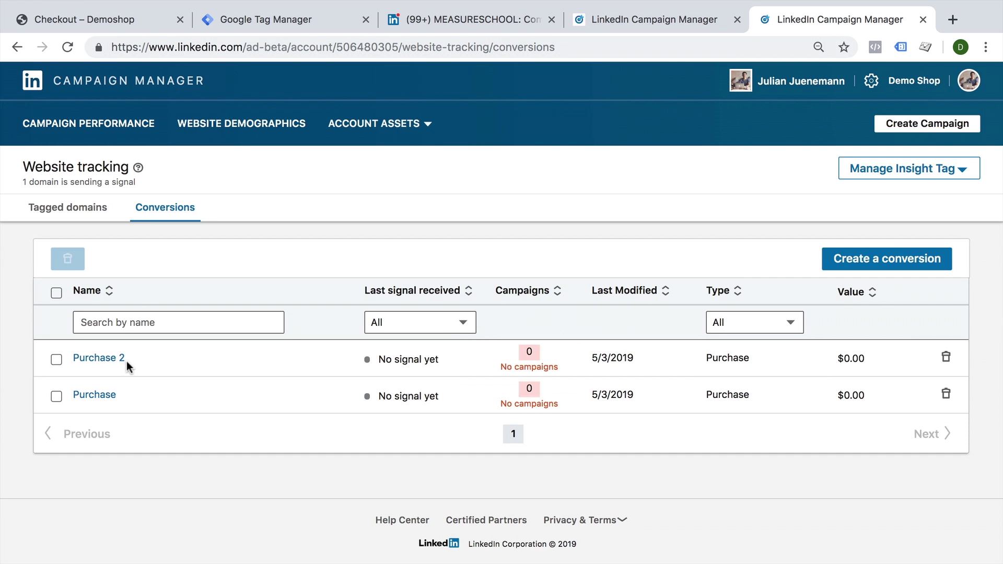
pyautogui.click(135, 24)
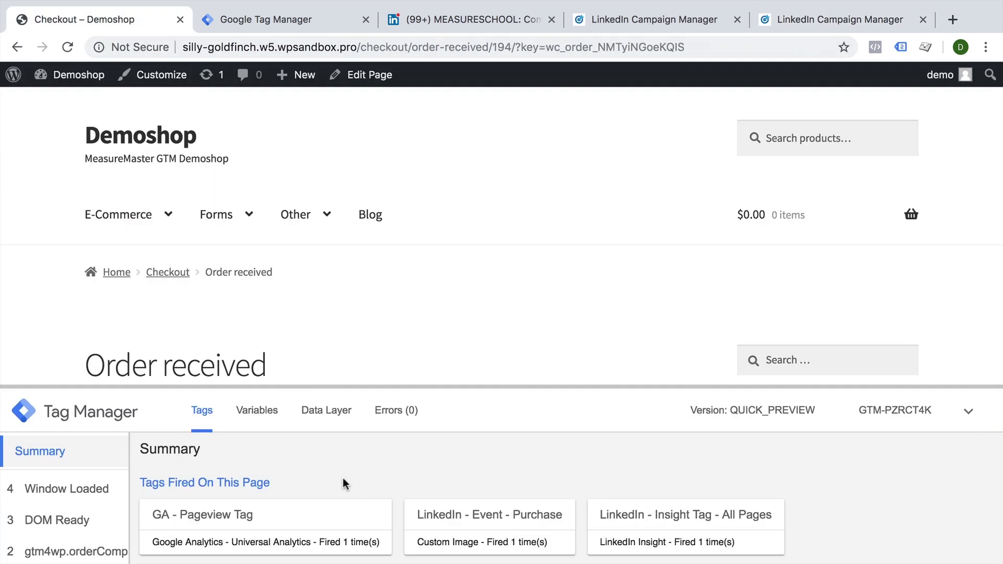
# Submit the workspace and publish Version 3 as 'Added Event Specific LinkedIn Purchase'
pyautogui.click(289, 30)
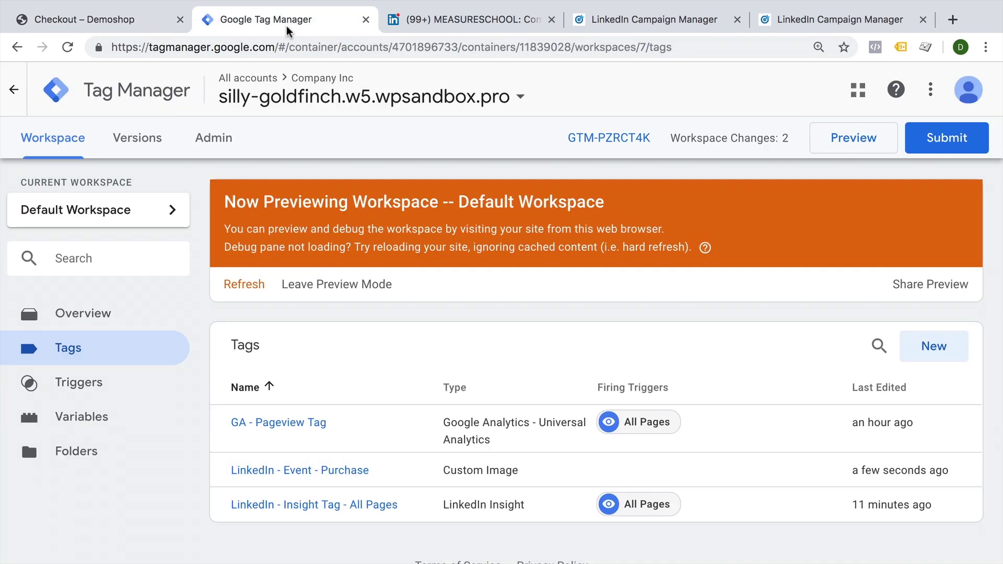
pyautogui.click(950, 146)
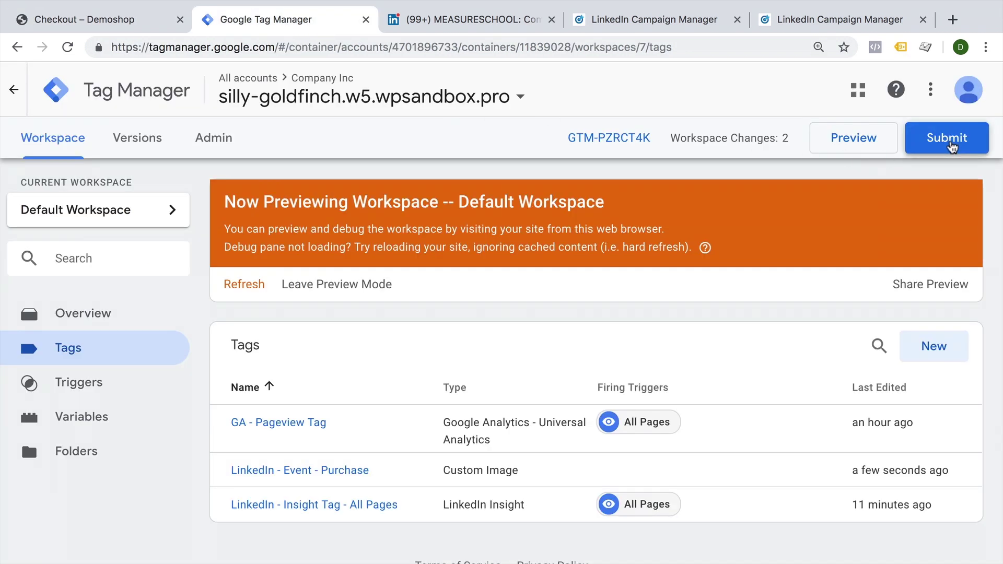
pyautogui.click(298, 287)
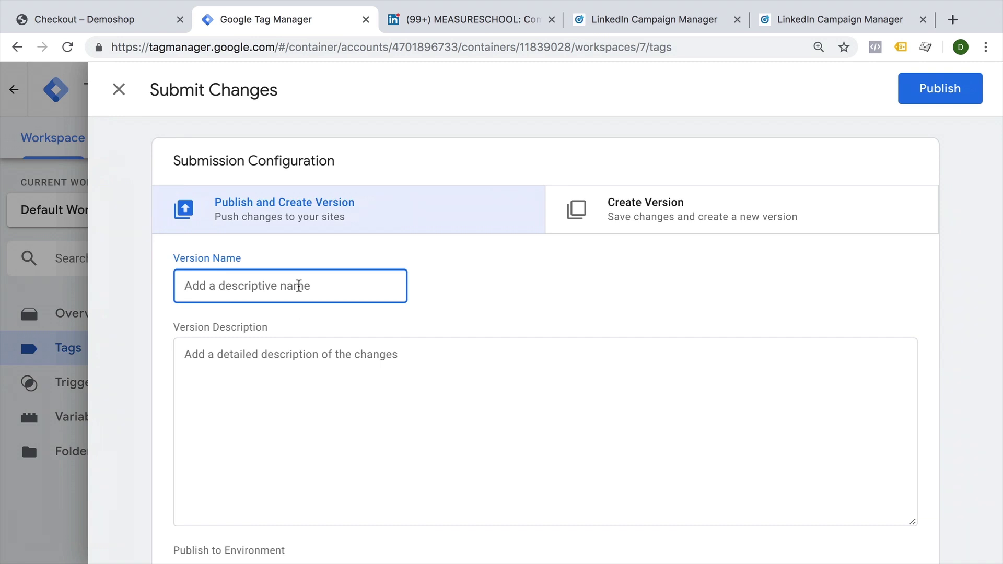
pyautogui.write('Added Event Specific LinkedIn Purchase')
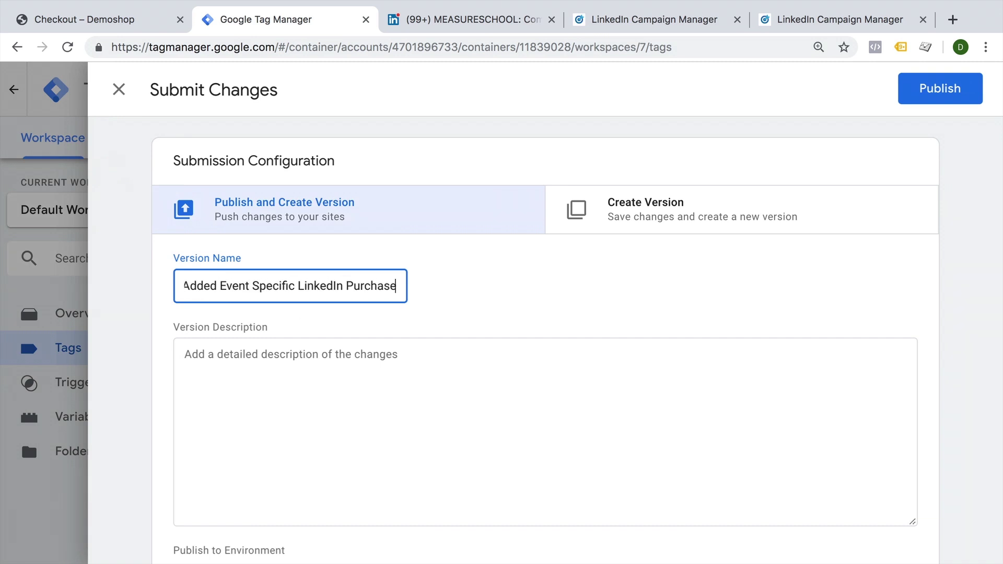
pyautogui.click(933, 91)
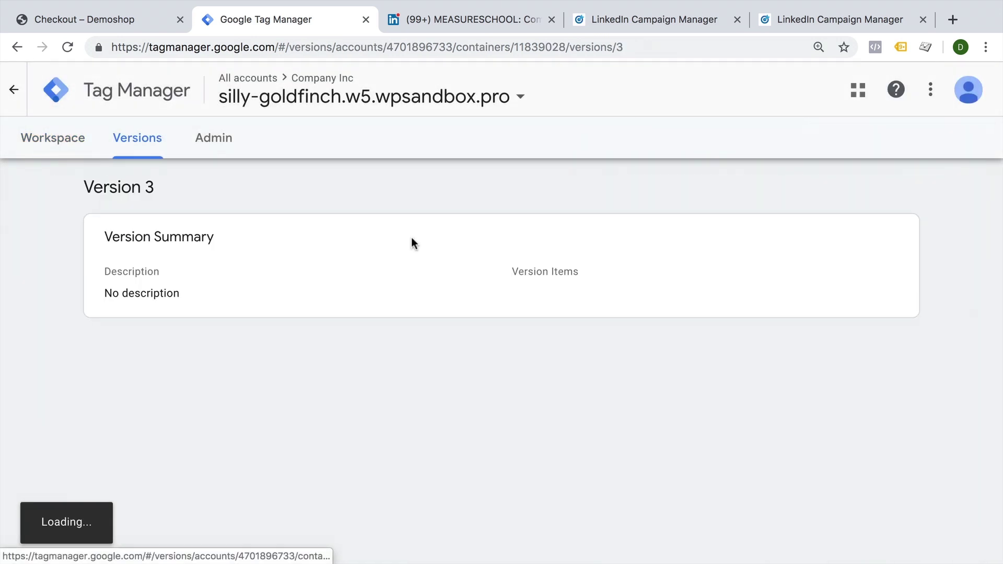